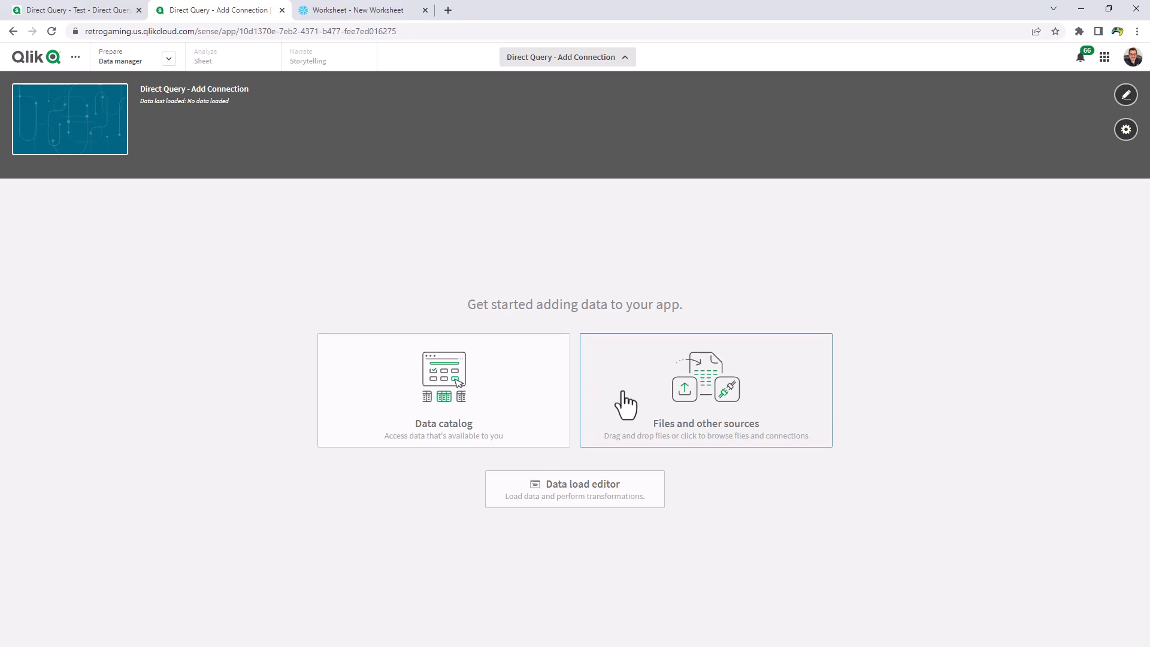
Open the Snowflake TestSnow connection from Files and other sources and switch it to Direct Query
left_click(623, 395)
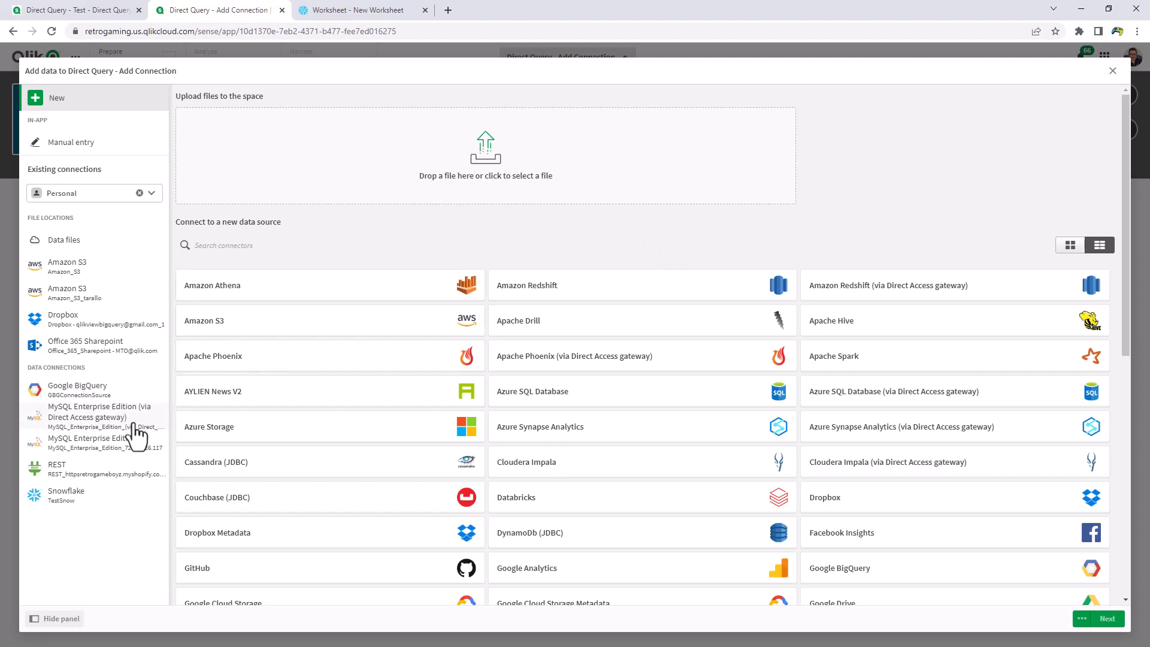
left_click(84, 500)
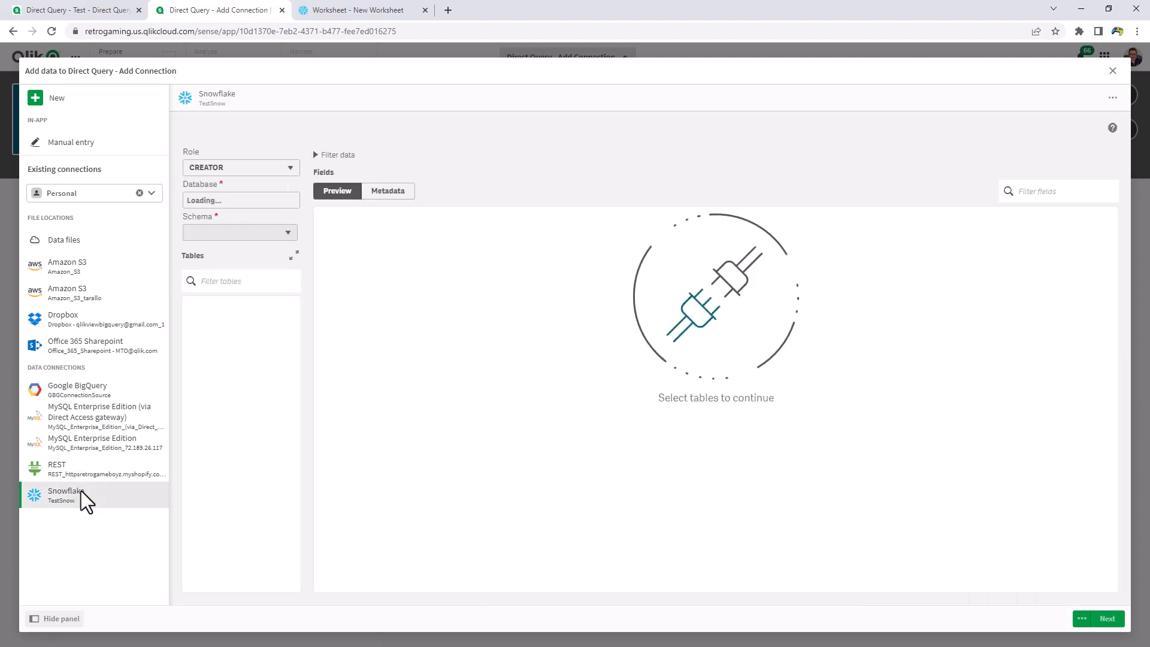
left_click(1112, 97)
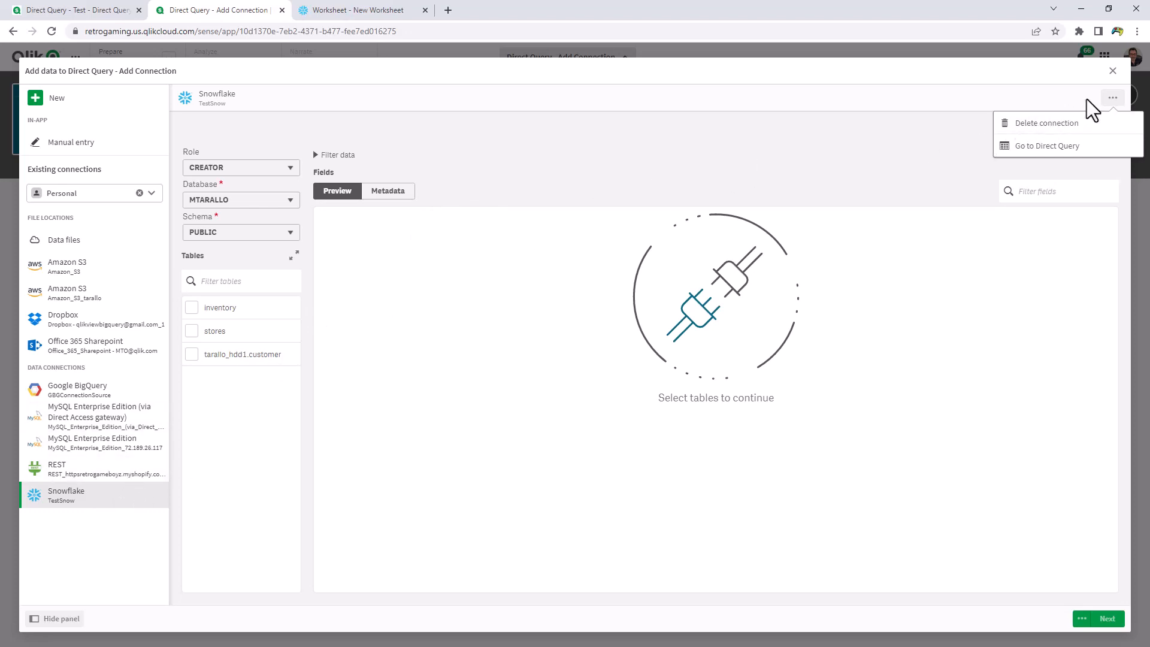
left_click(1067, 146)
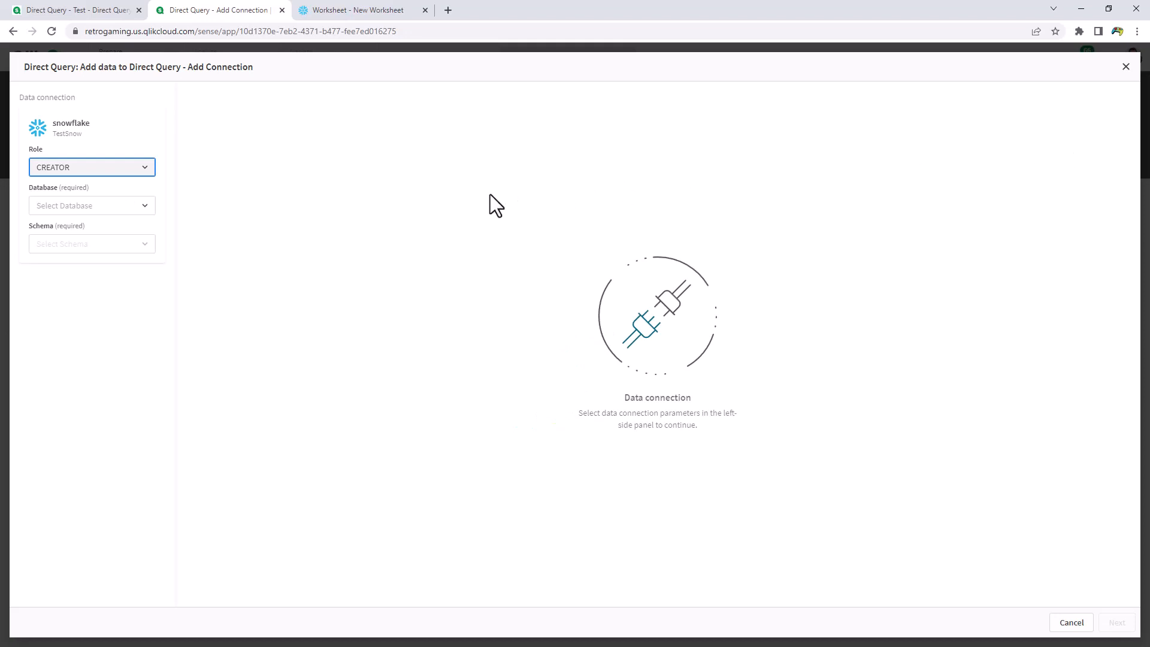
Set the connection role to PUBLIC, the database to MTARALLO and the schema to DOMORE
left_click(145, 170)
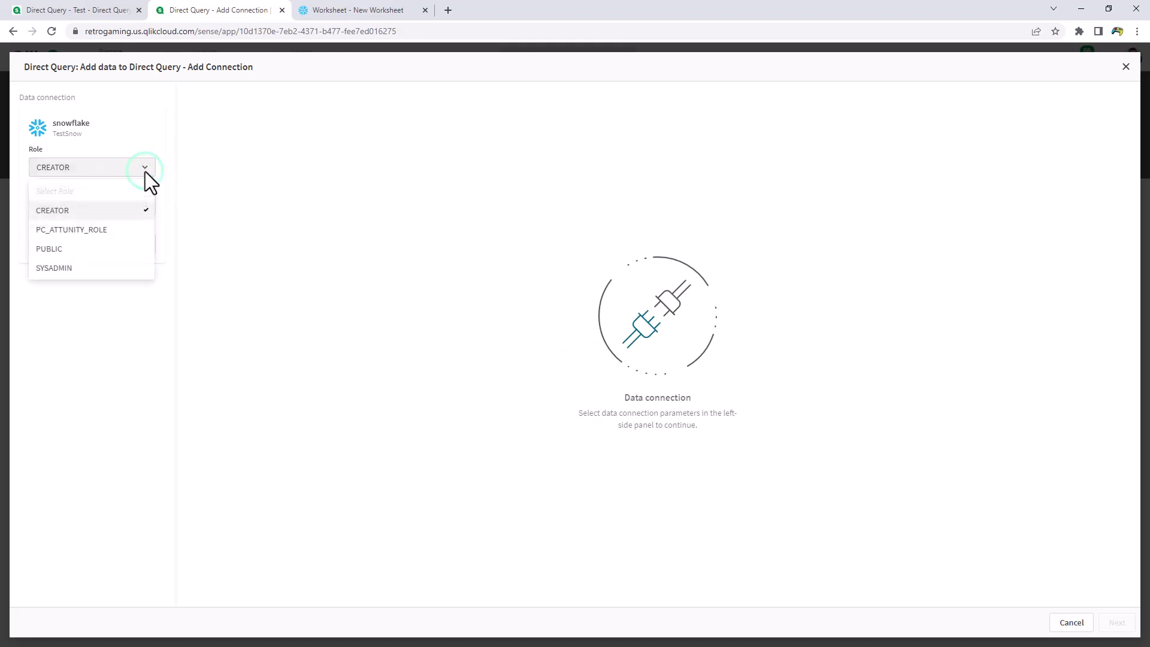
left_click(98, 248)
left_click(106, 211)
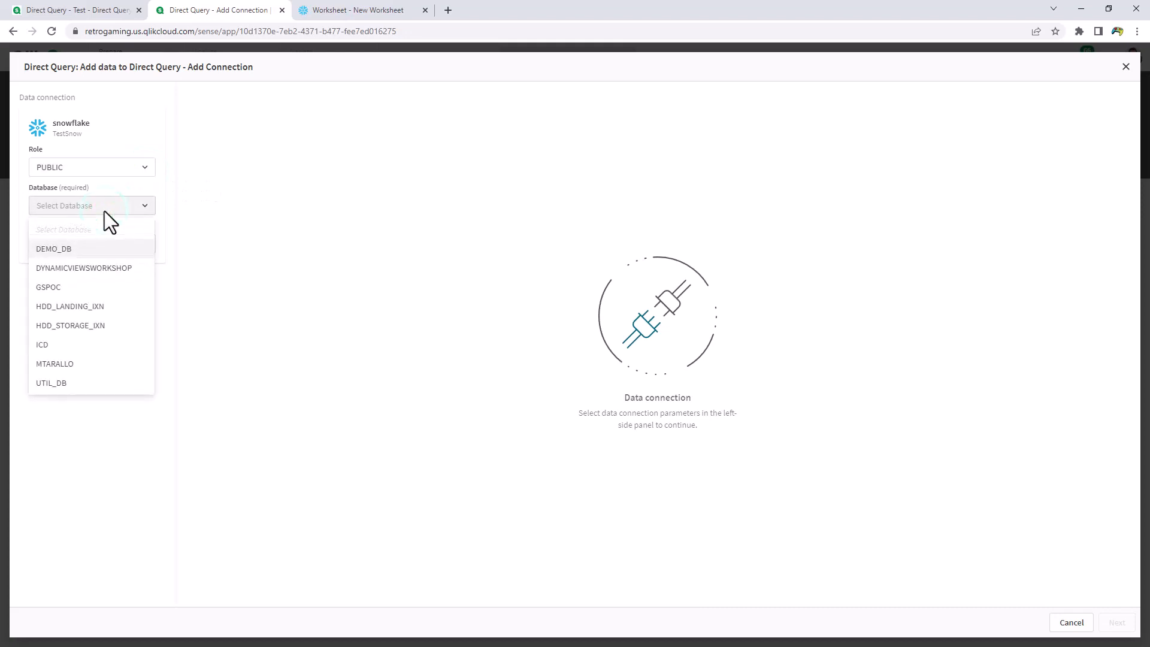
left_click(78, 365)
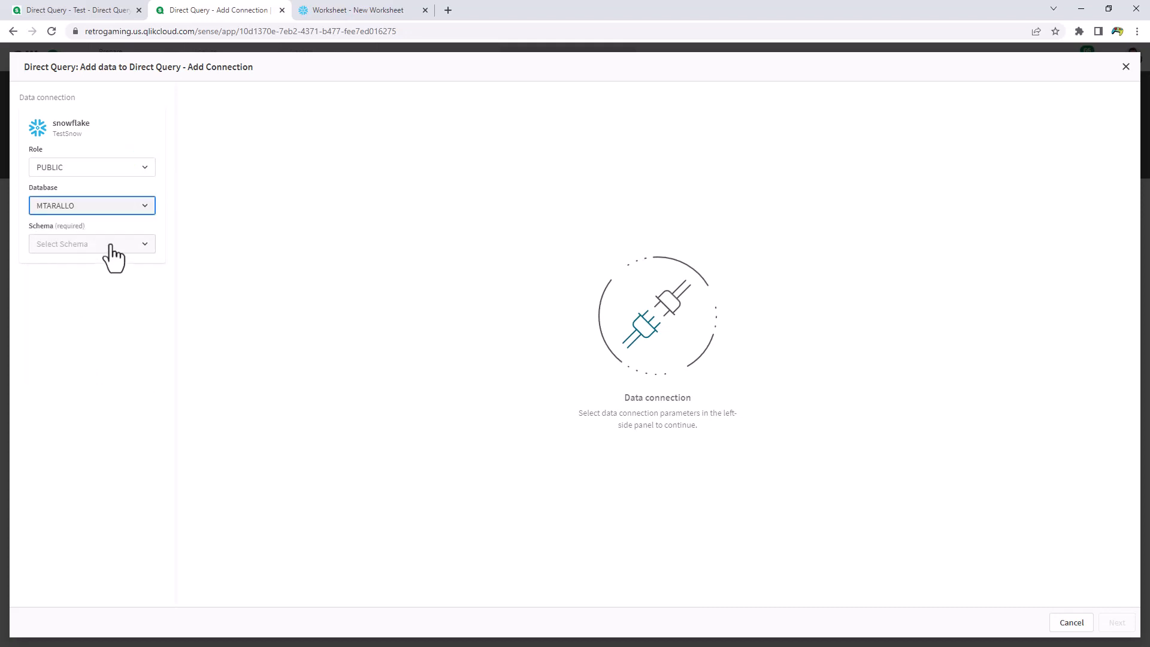
left_click(113, 244)
left_click(97, 286)
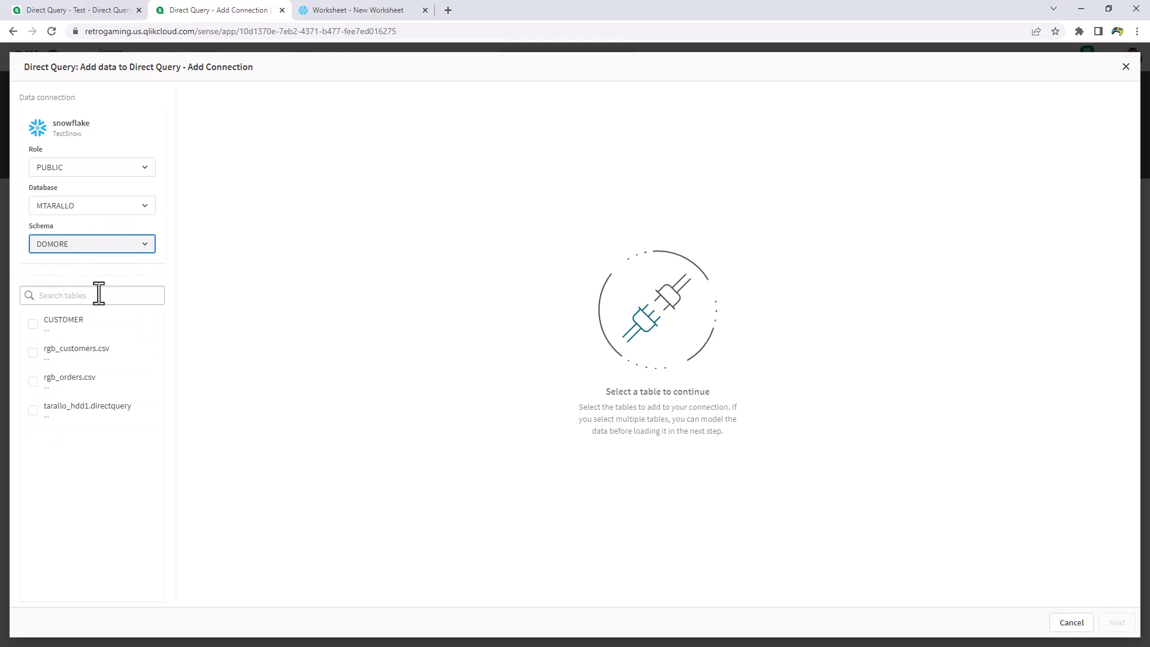
Select the rgb_customers.csv and rgb_orders.csv tables
left_click(34, 353)
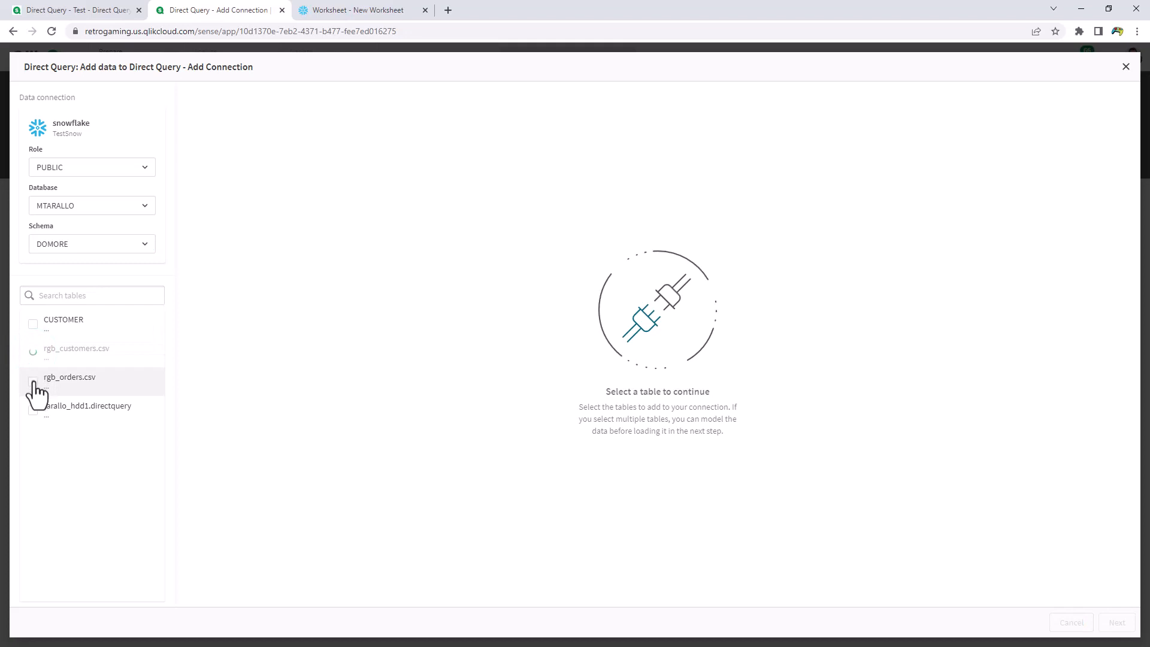
left_click(33, 381)
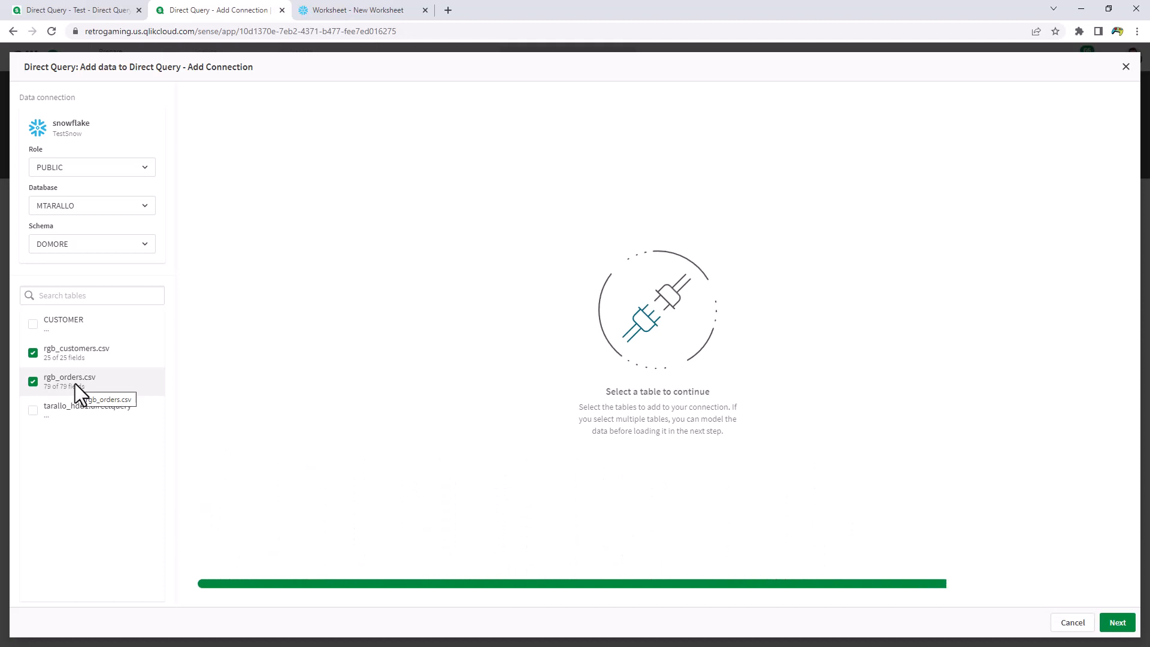
Exclude the five FASTLOADER fields from the rgb_customers.csv table
left_click(83, 356)
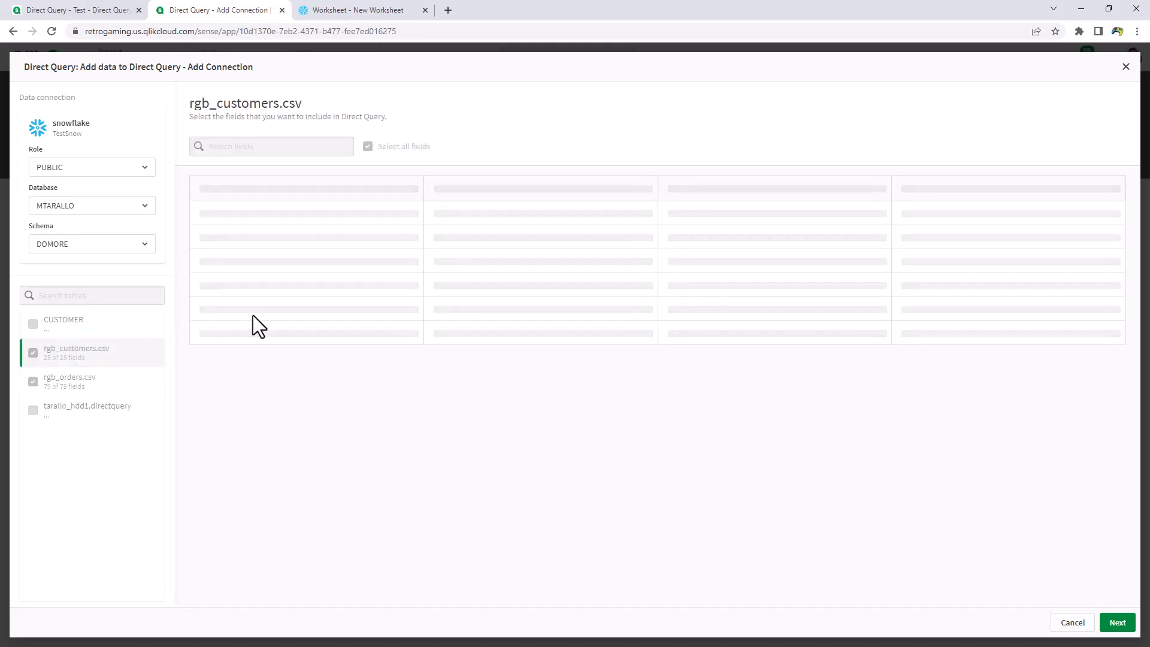
left_click(205, 188)
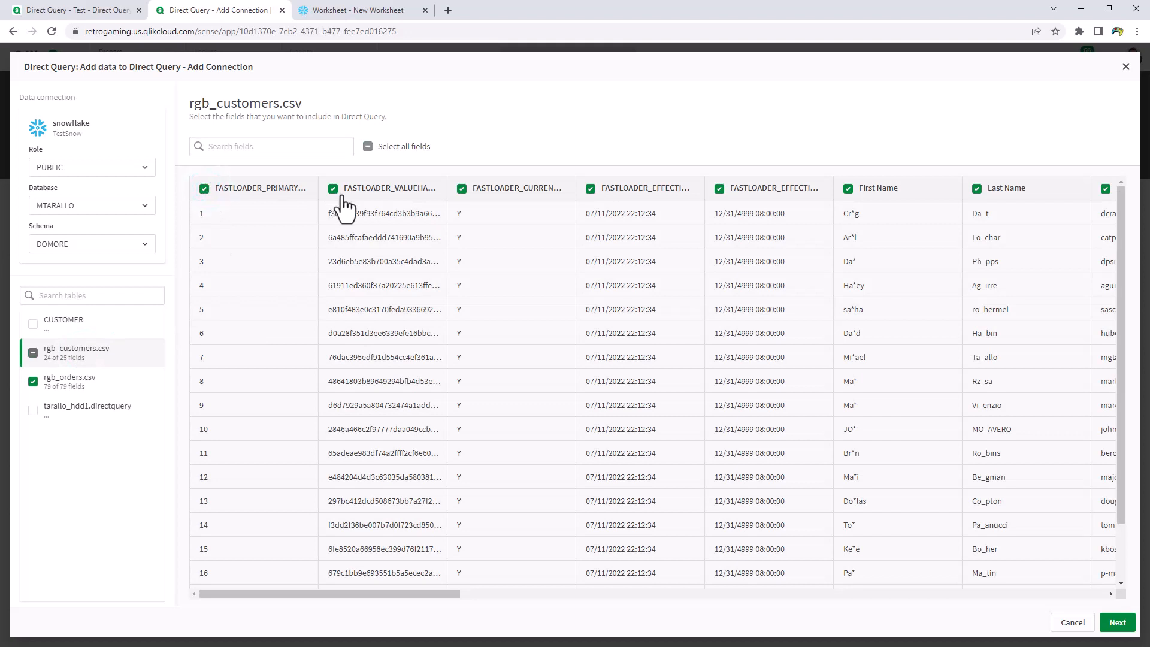
left_click(333, 189)
left_click(462, 189)
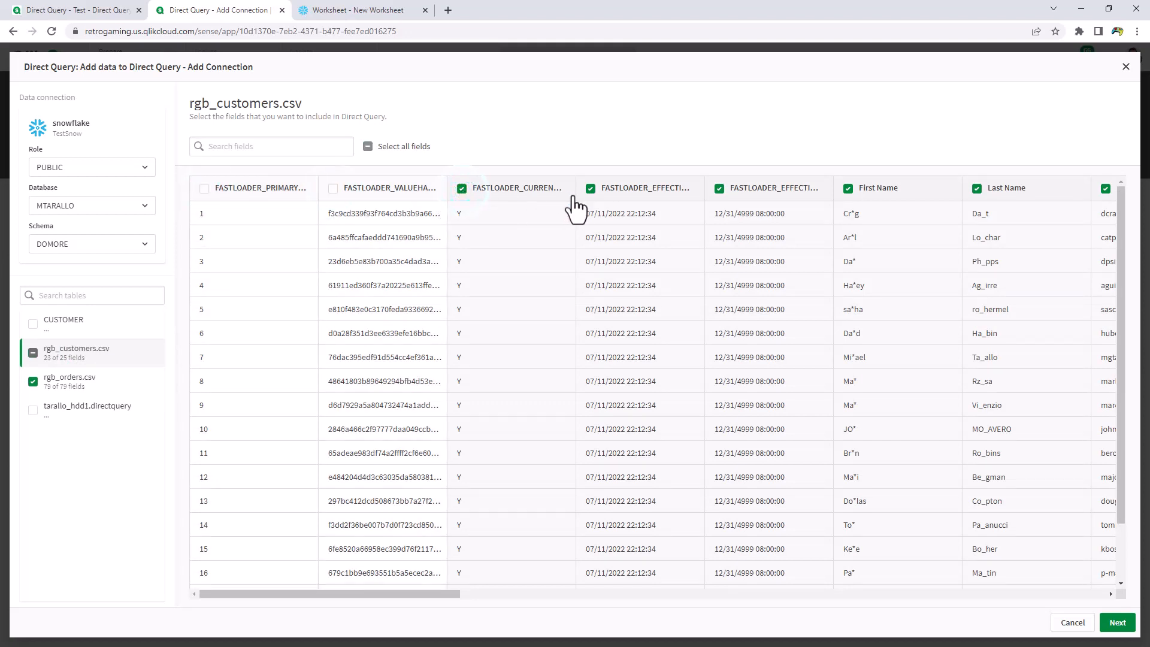
left_click(592, 189)
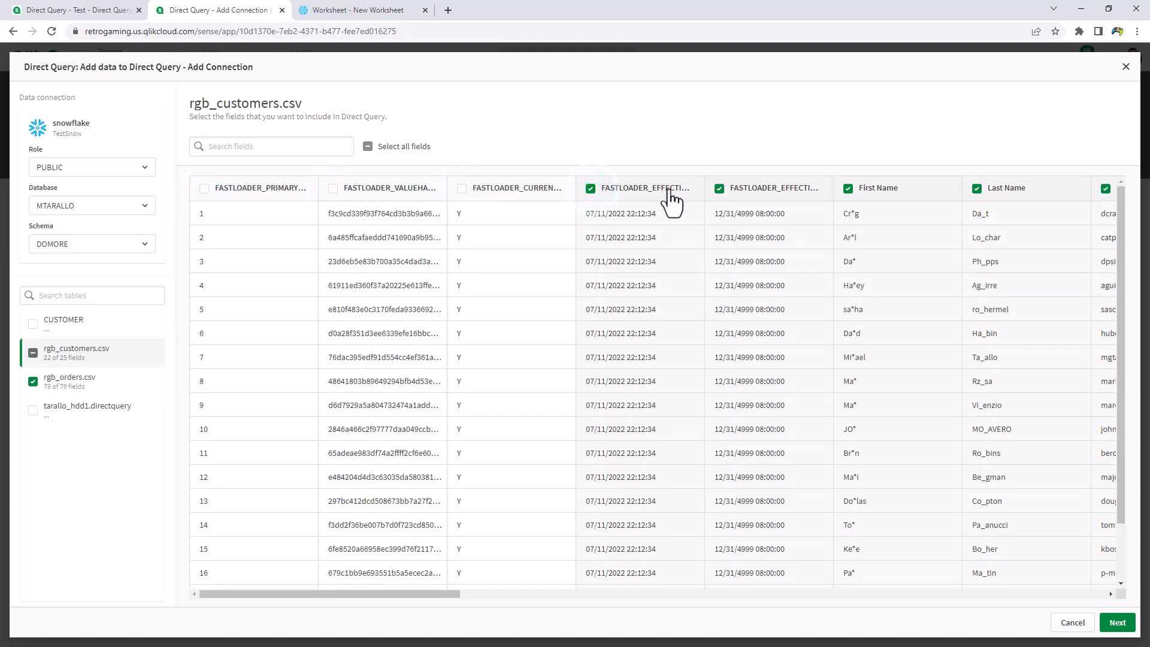
left_click(718, 190)
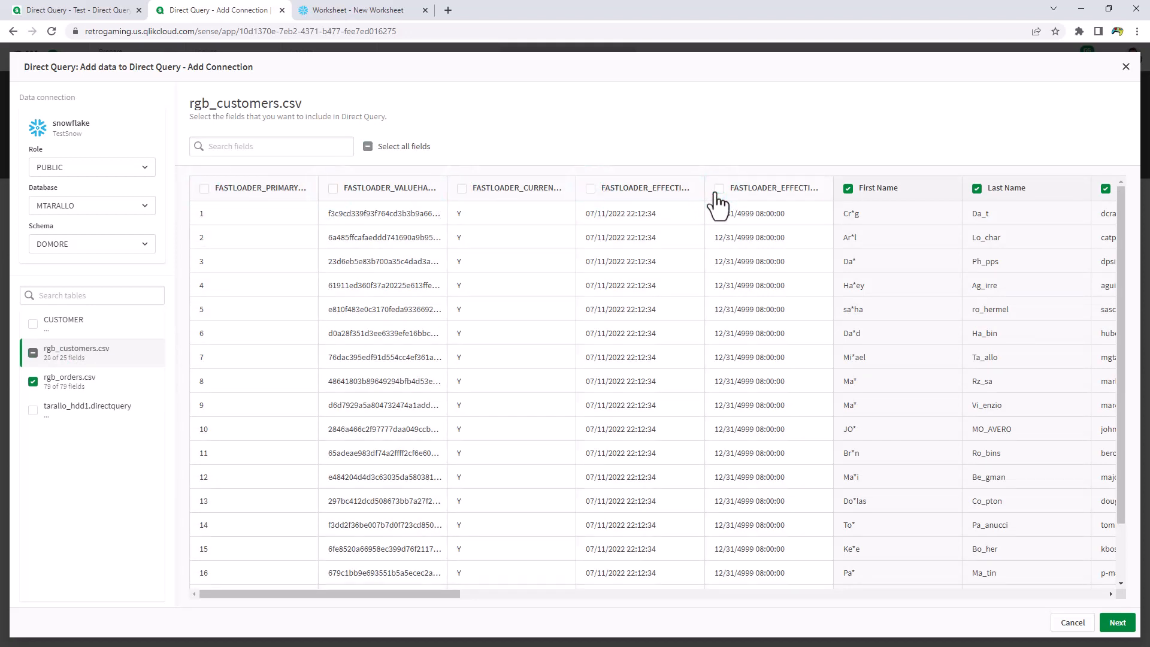
Exclude the five FASTLOADER fields from the rgb_orders.csv table and continue to the data model
left_click(65, 379)
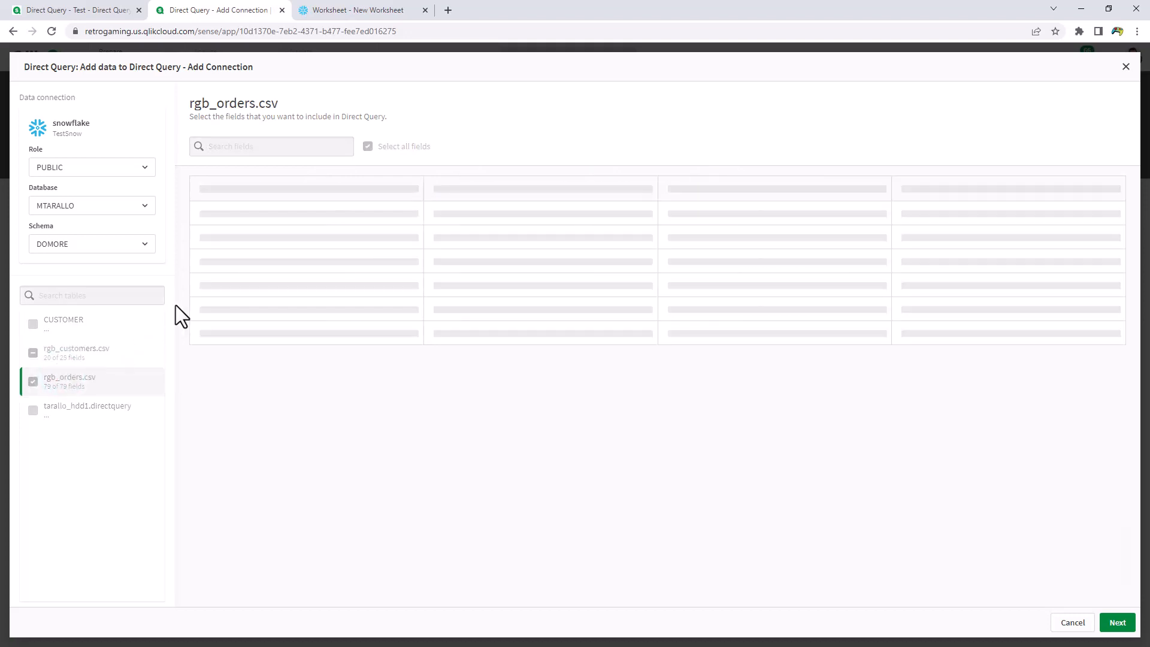
left_click(204, 188)
left_click(333, 188)
left_click(591, 189)
left_click(719, 189)
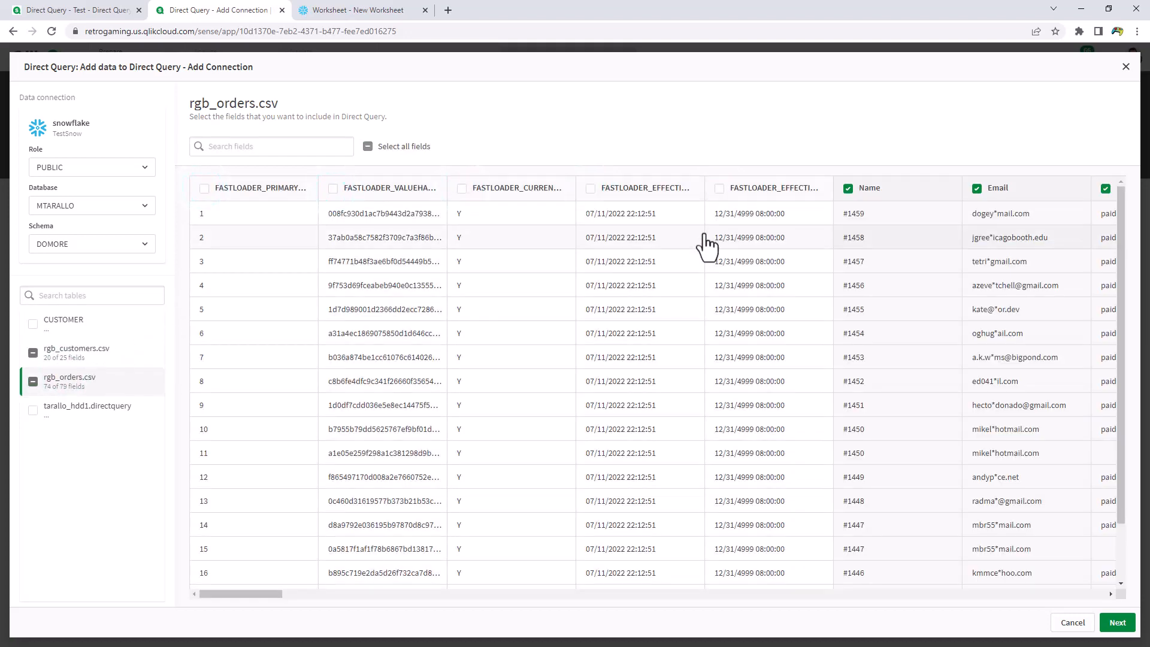
left_click(1118, 623)
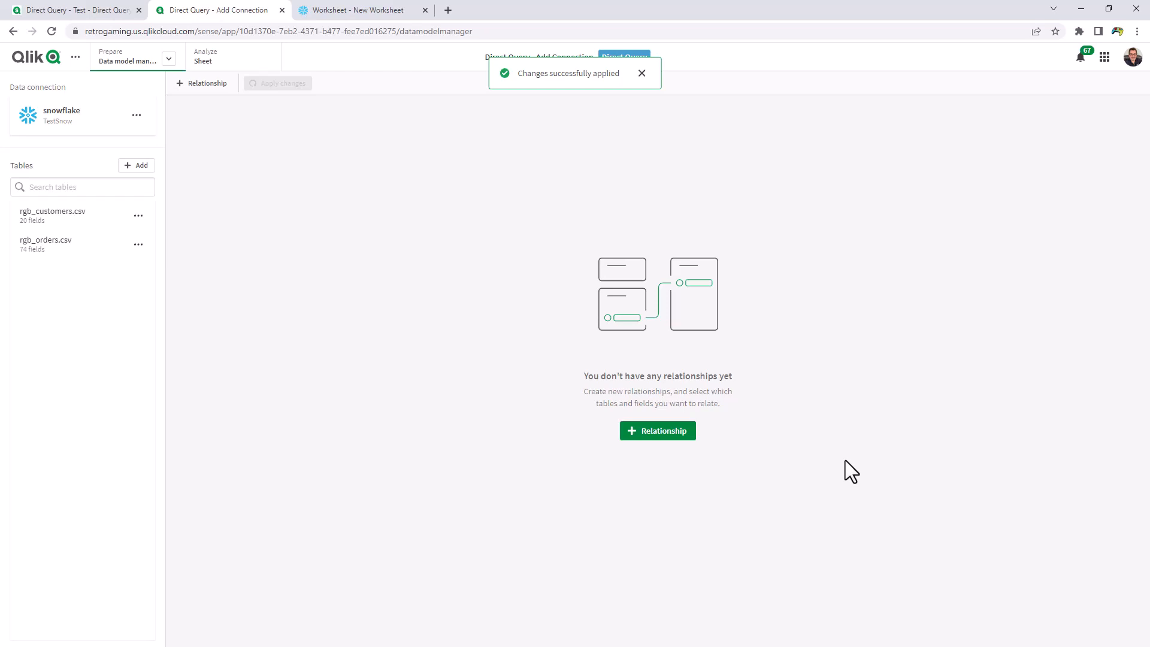
Start a new full outer join relationship between rgb_orders.csv and rgb_customers.csv
left_click(653, 433)
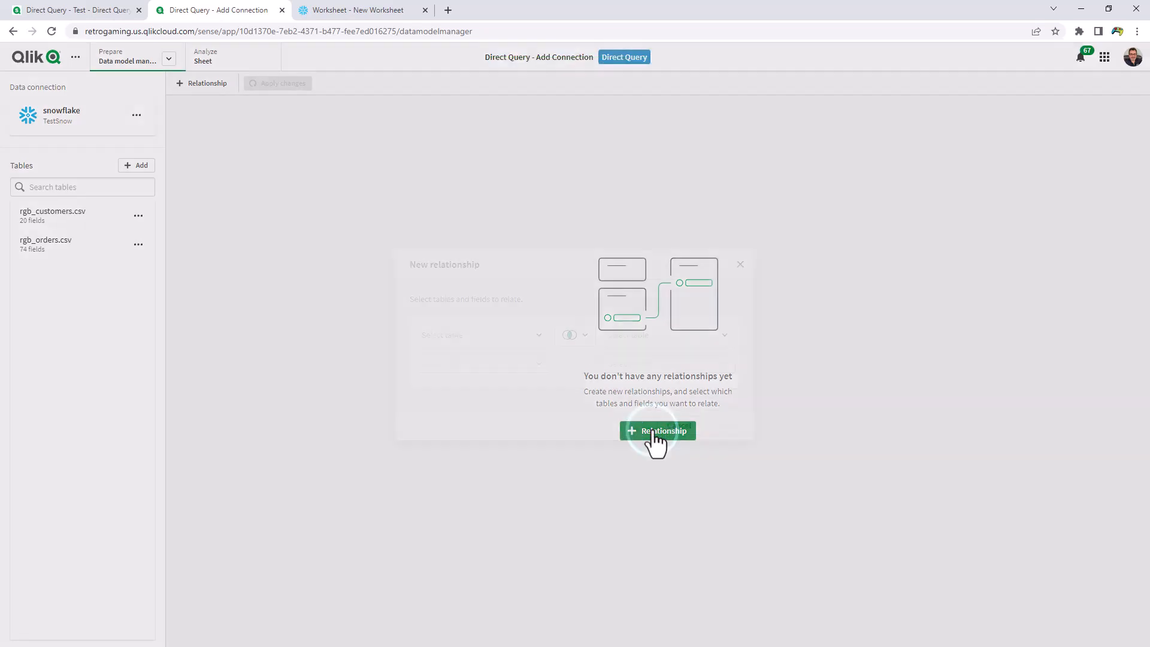
left_click(509, 337)
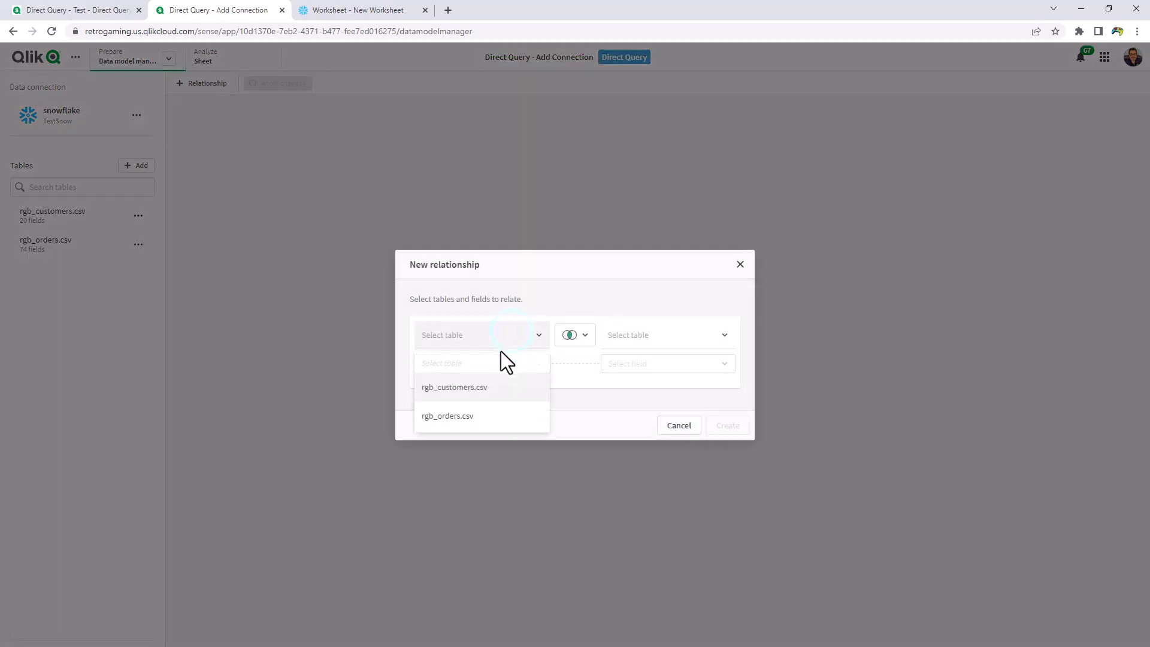
left_click(482, 419)
left_click(685, 339)
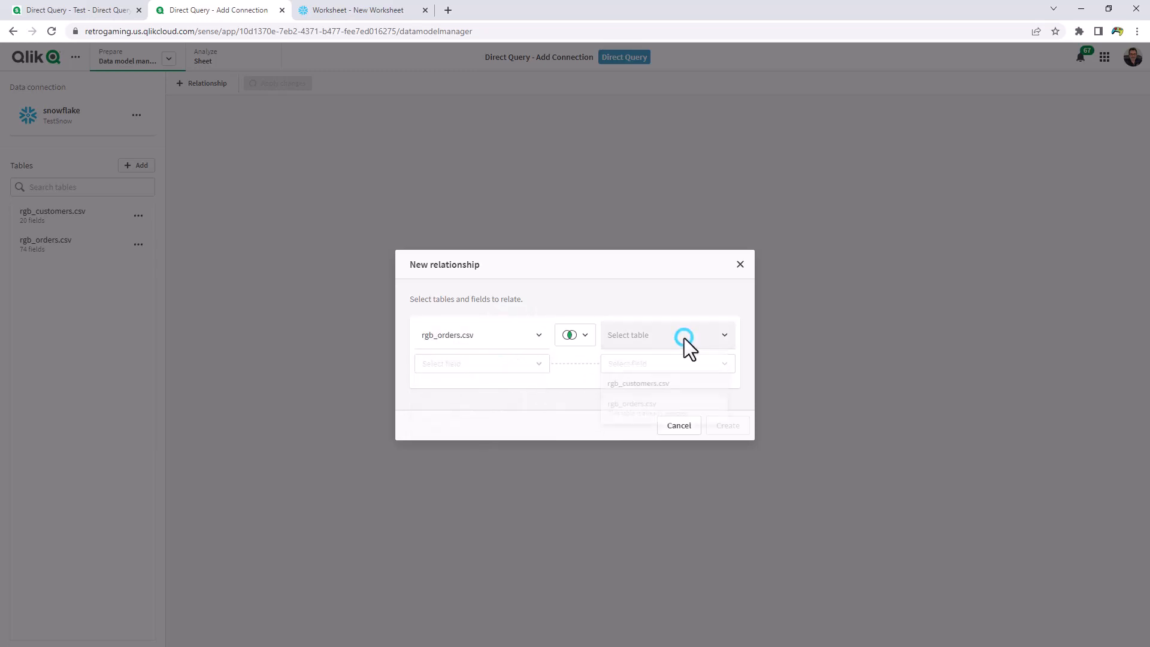
left_click(664, 397)
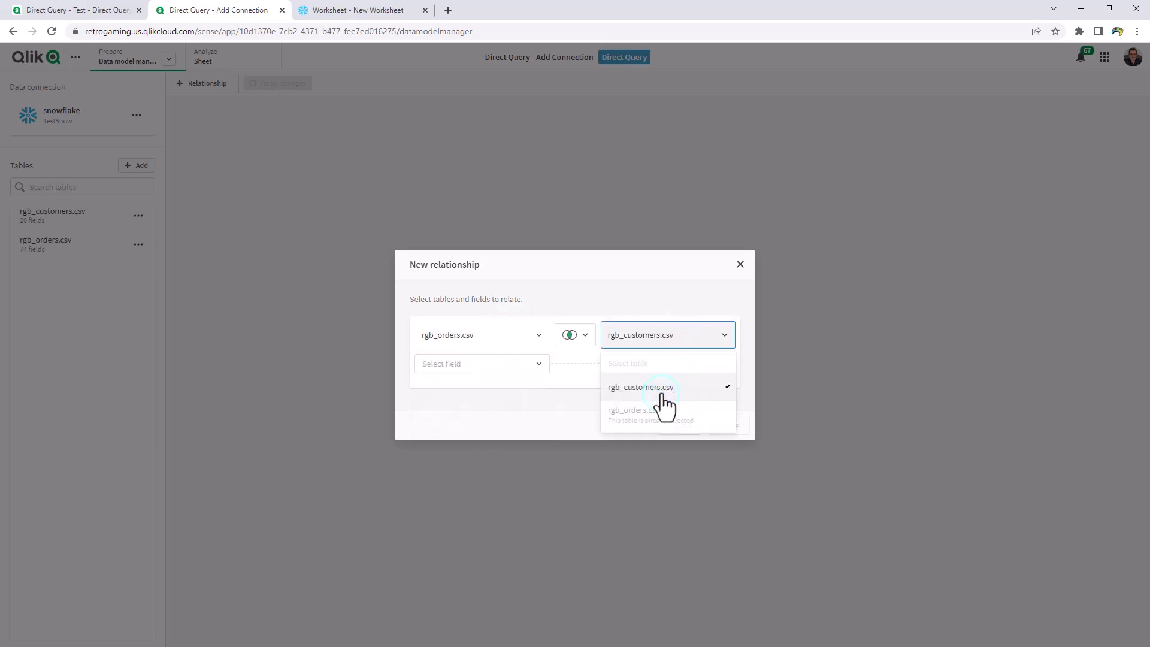
left_click(585, 335)
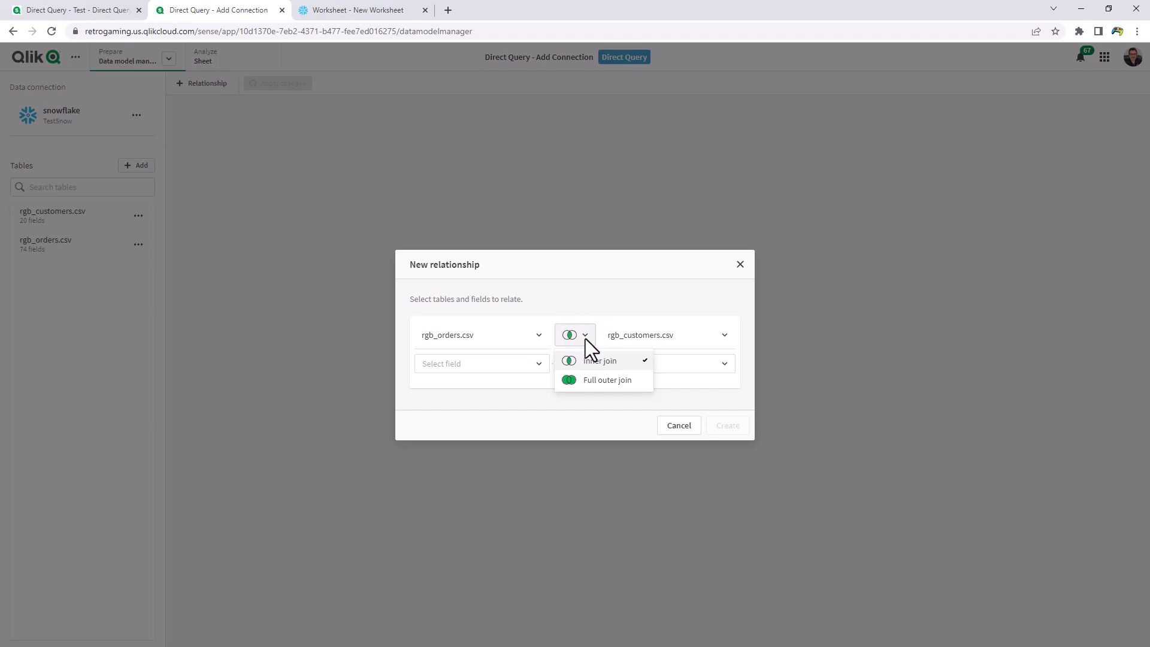
left_click(588, 382)
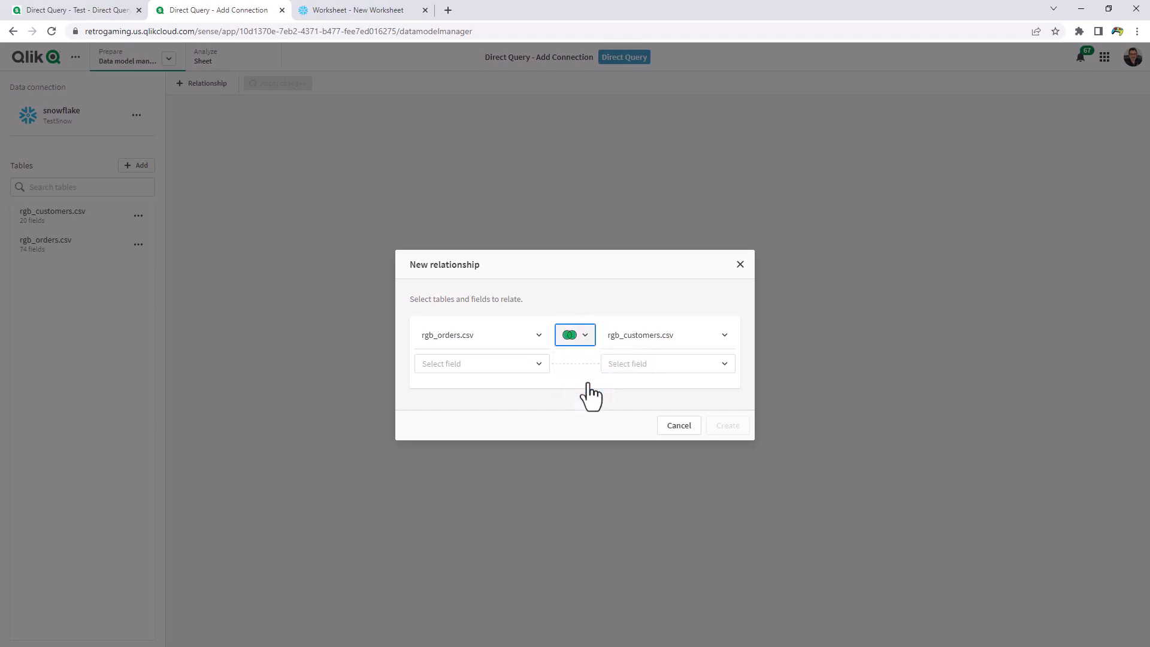
Relate the two tables on their Email fields and create the relationship
left_click(536, 365)
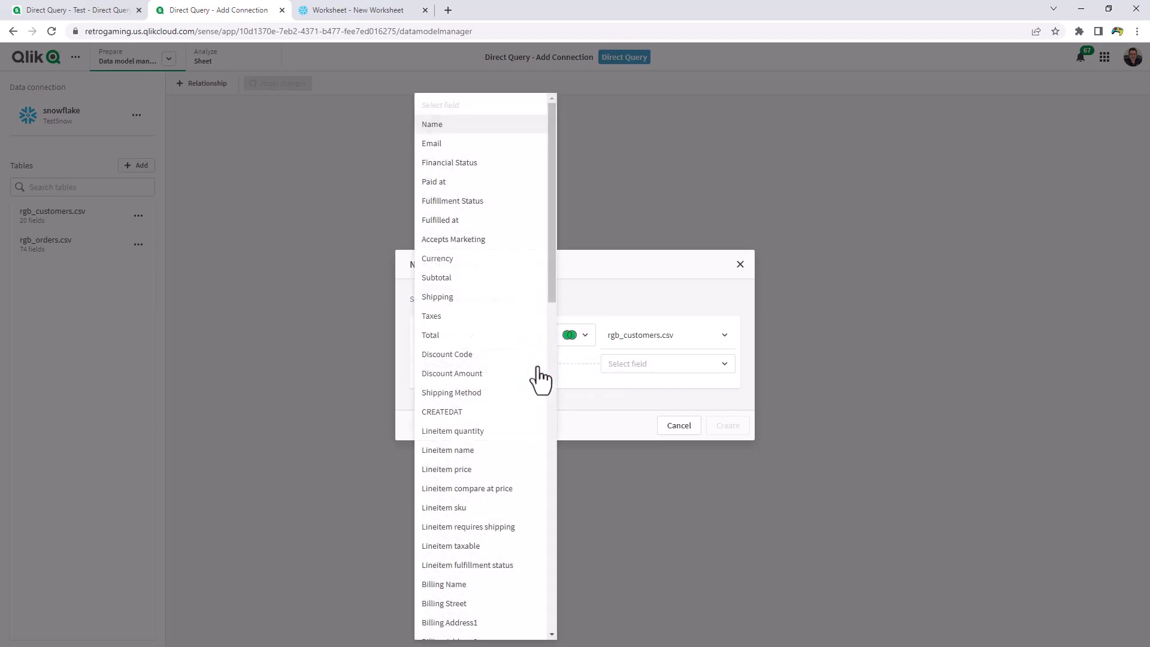
left_click(479, 145)
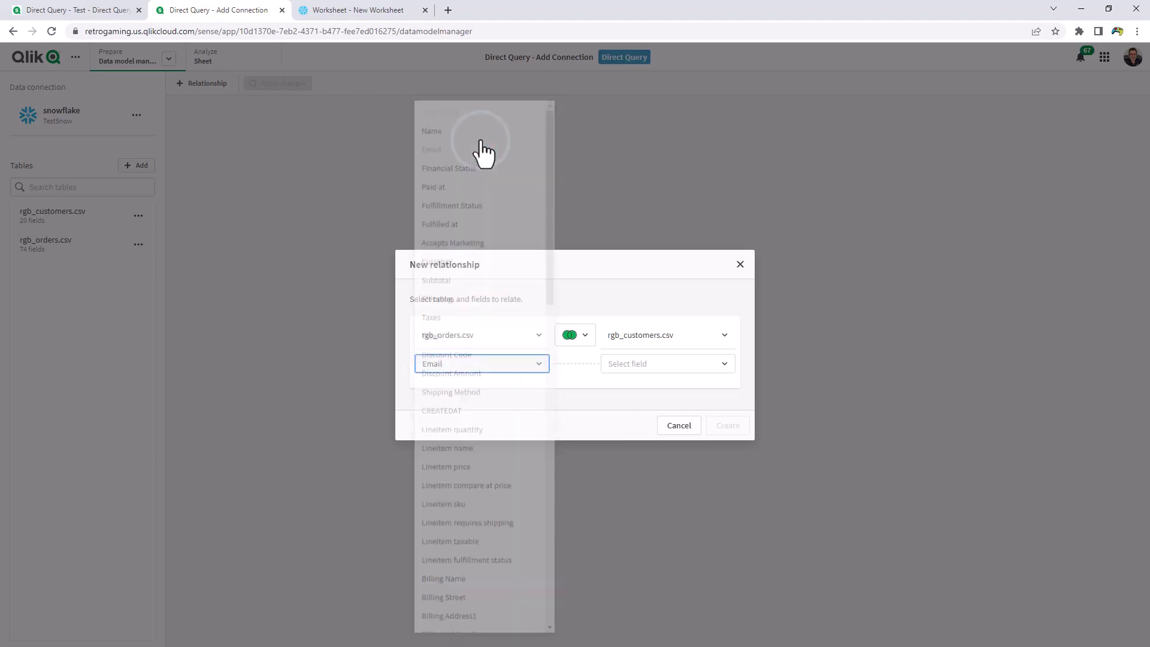
left_click(683, 366)
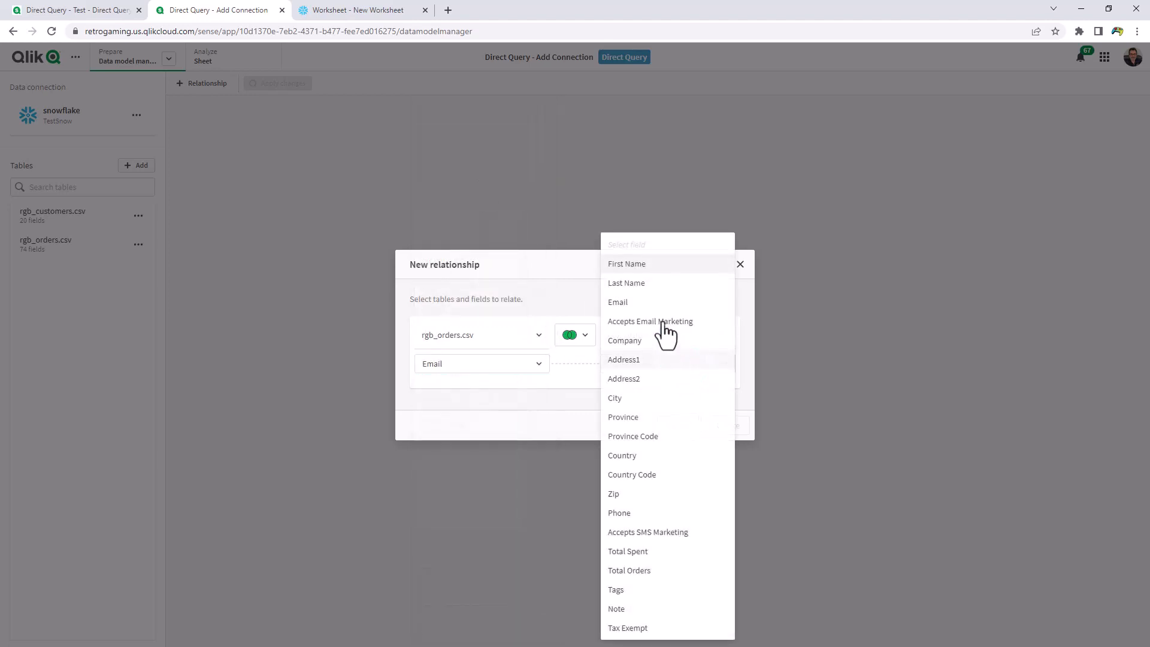
left_click(653, 305)
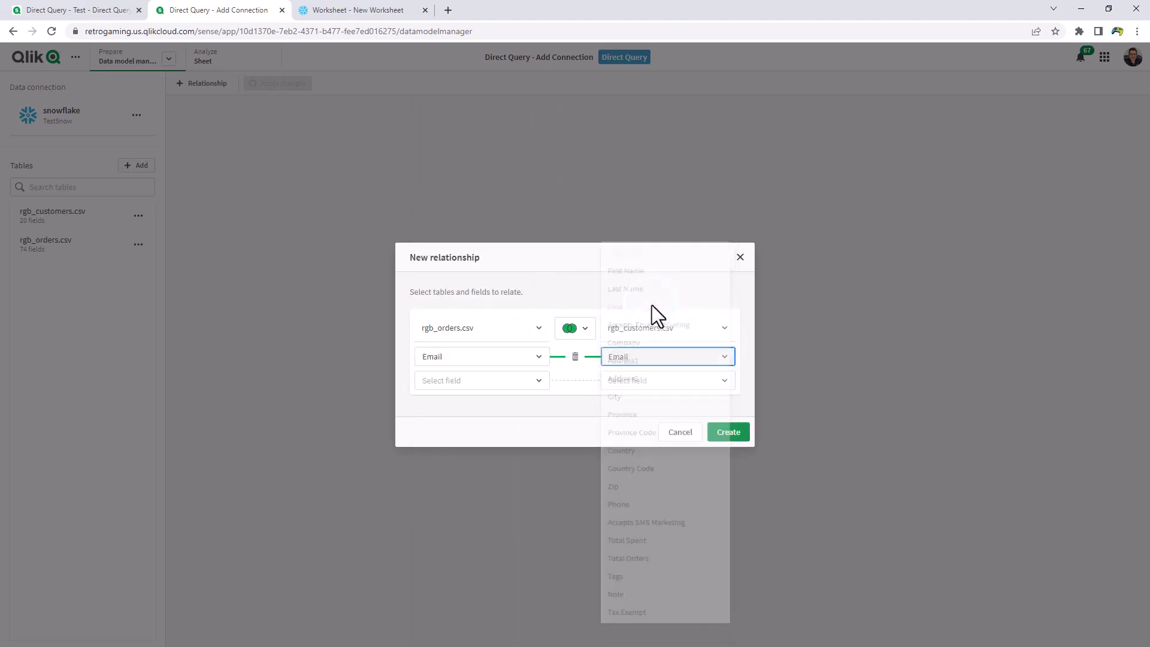
left_click(726, 433)
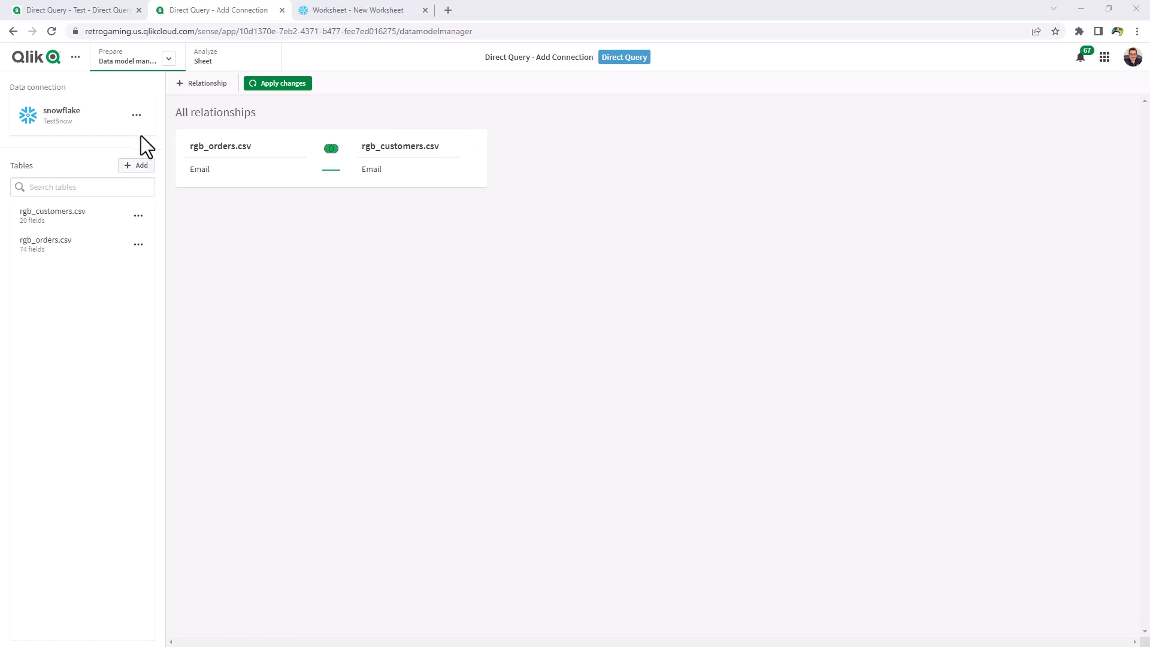
Apply the data model changes
left_click(140, 119)
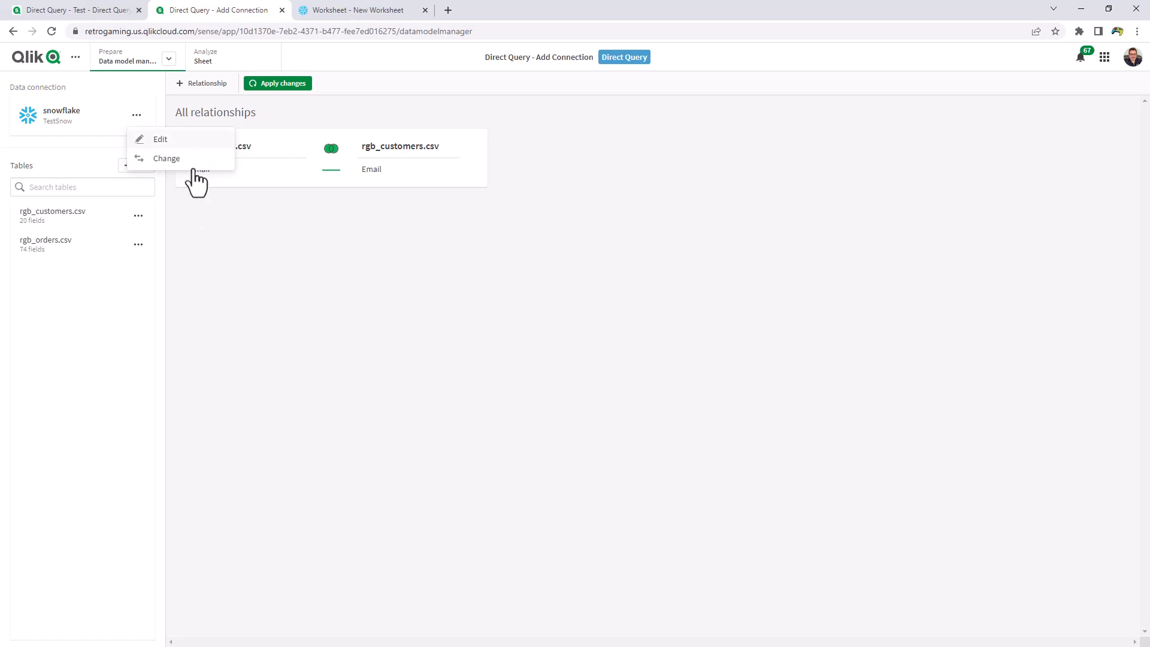
left_click(232, 231)
left_click(276, 87)
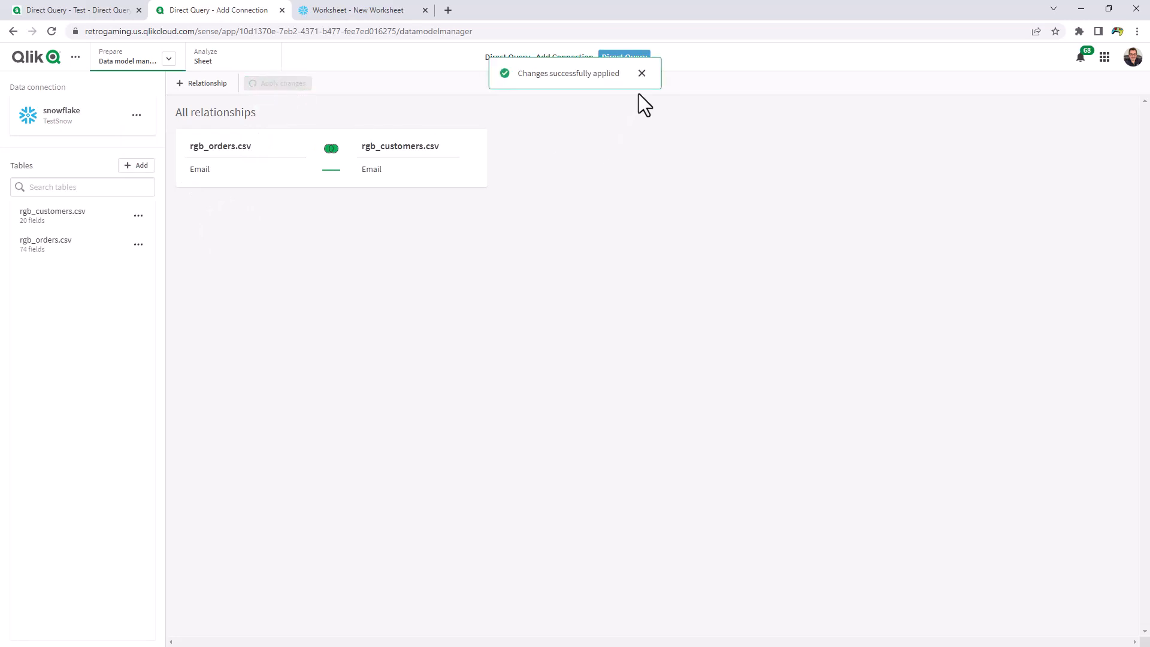
left_click(642, 73)
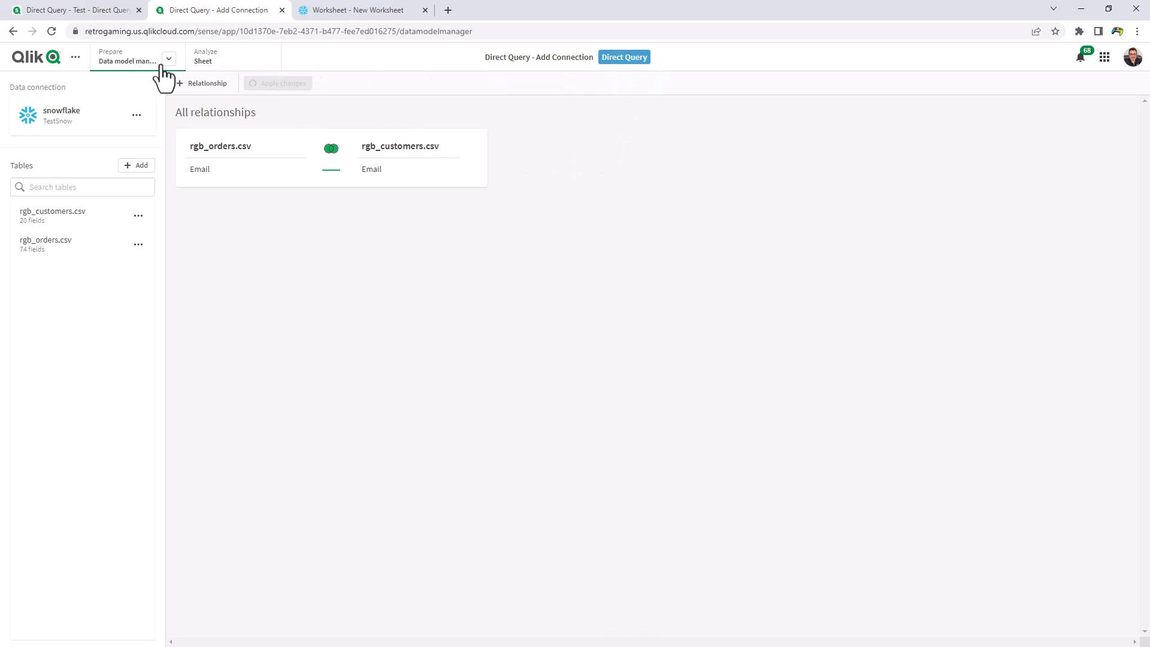
Open the Data load editor to review the generated load script
left_click(169, 59)
left_click(151, 106)
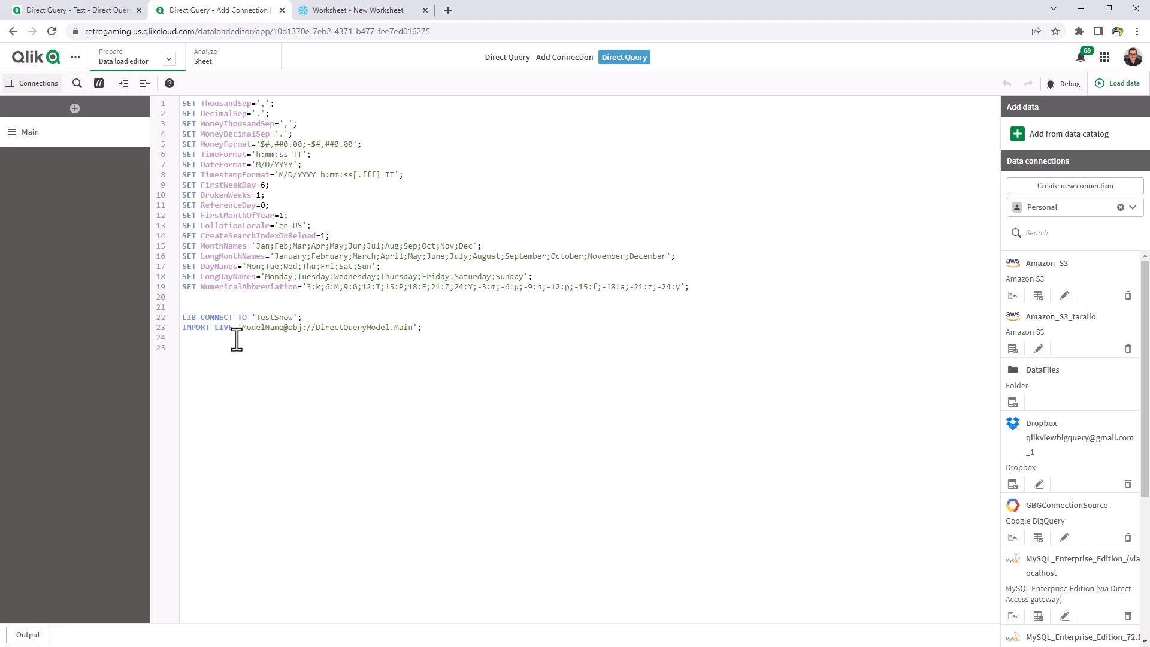
Go to the app's sheet and enter sheet editing mode
left_click(217, 61)
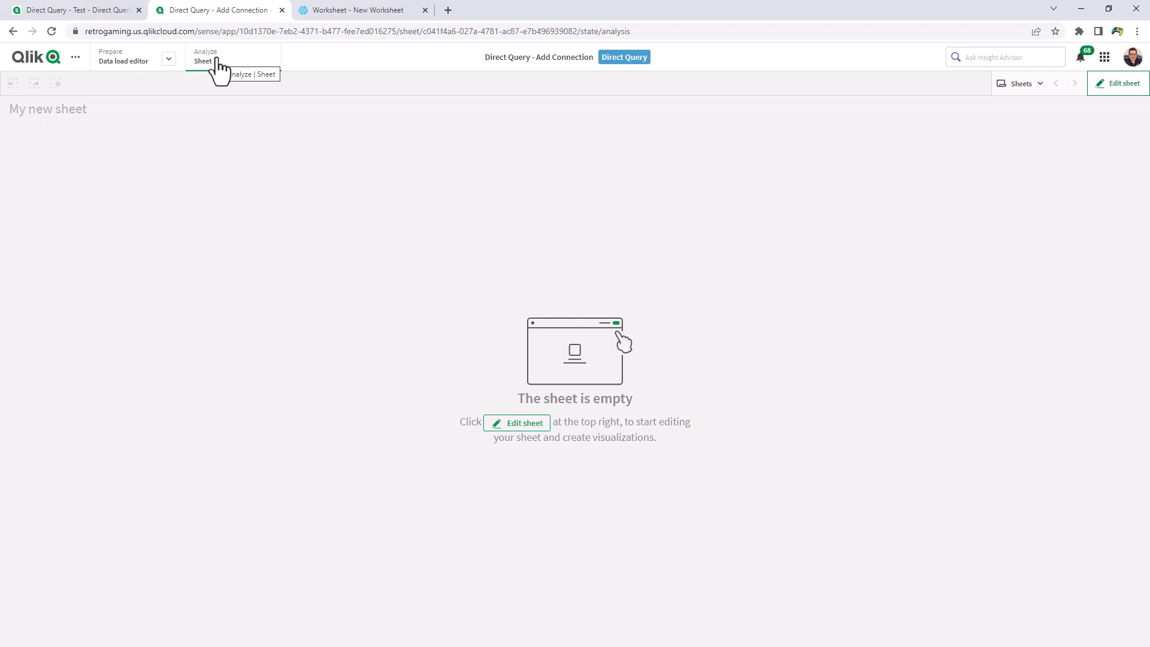
left_click(1117, 83)
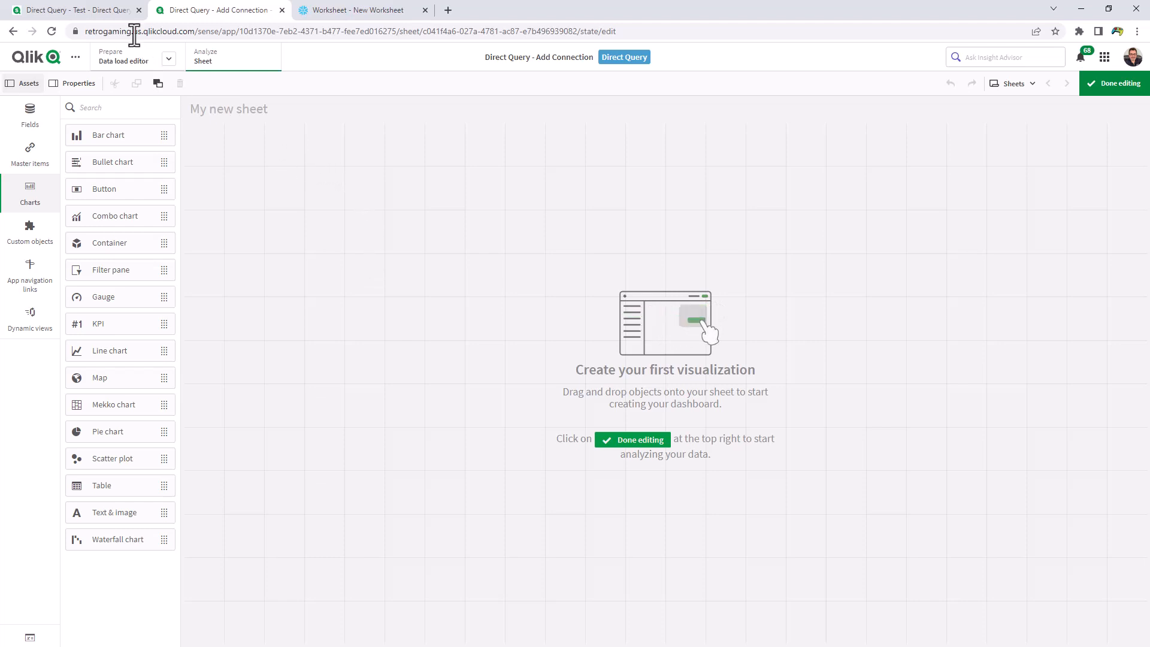
In the Direct Query - Test app, select order #1554 in the Name filter and confirm the selection
left_click(108, 12)
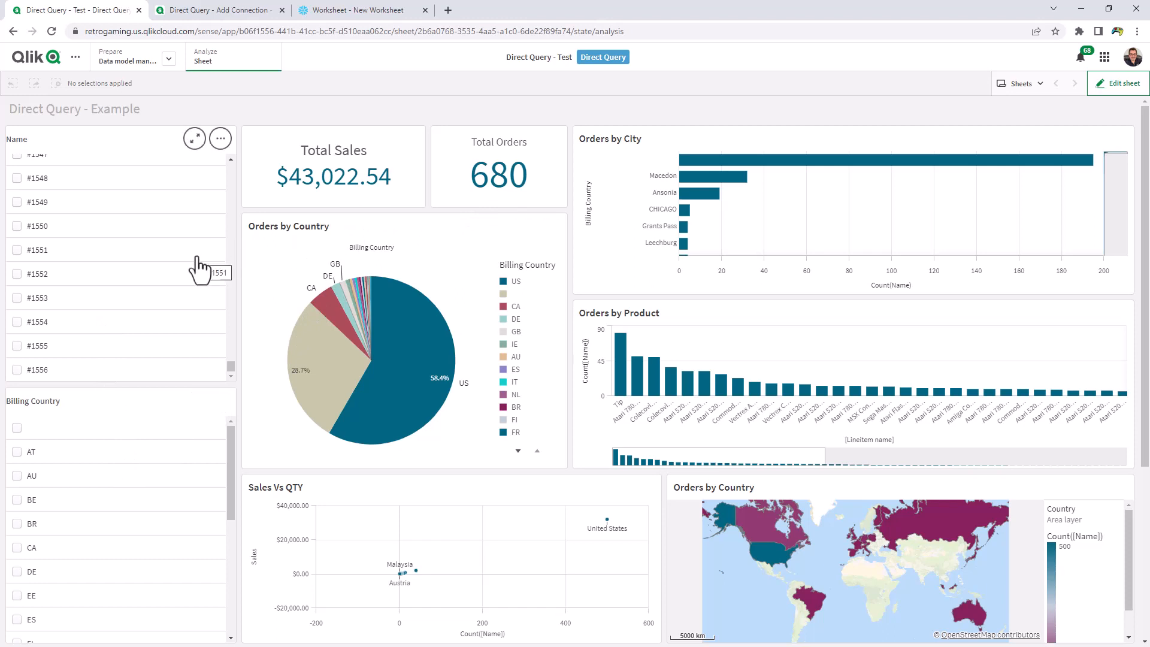
left_click(17, 322)
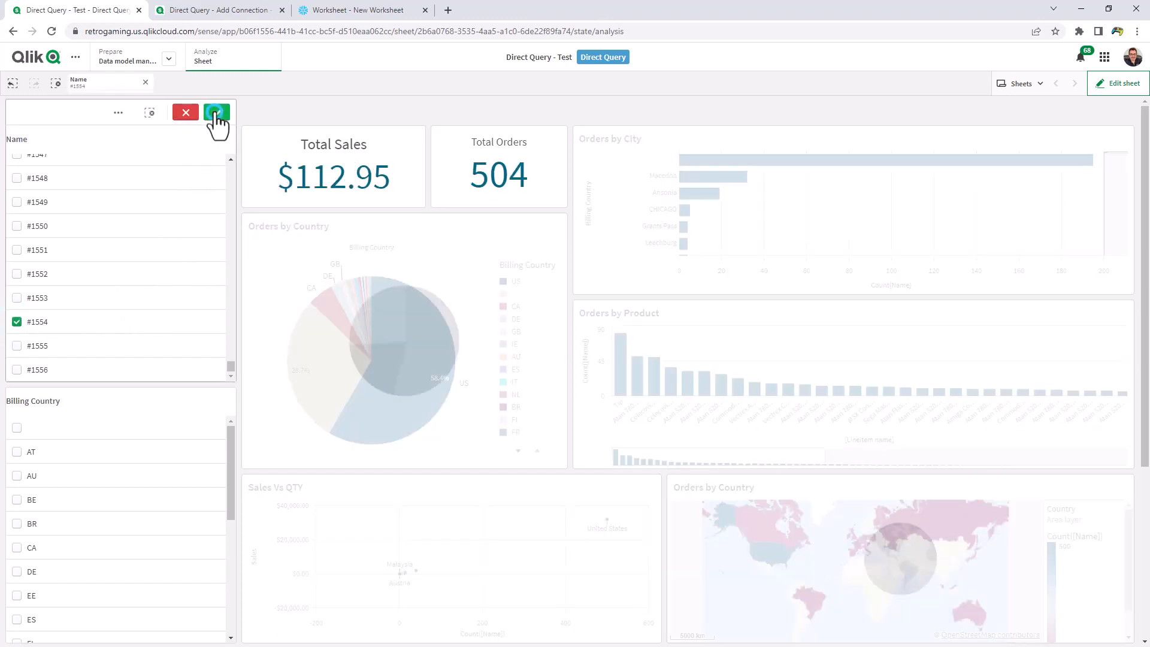
left_click(216, 114)
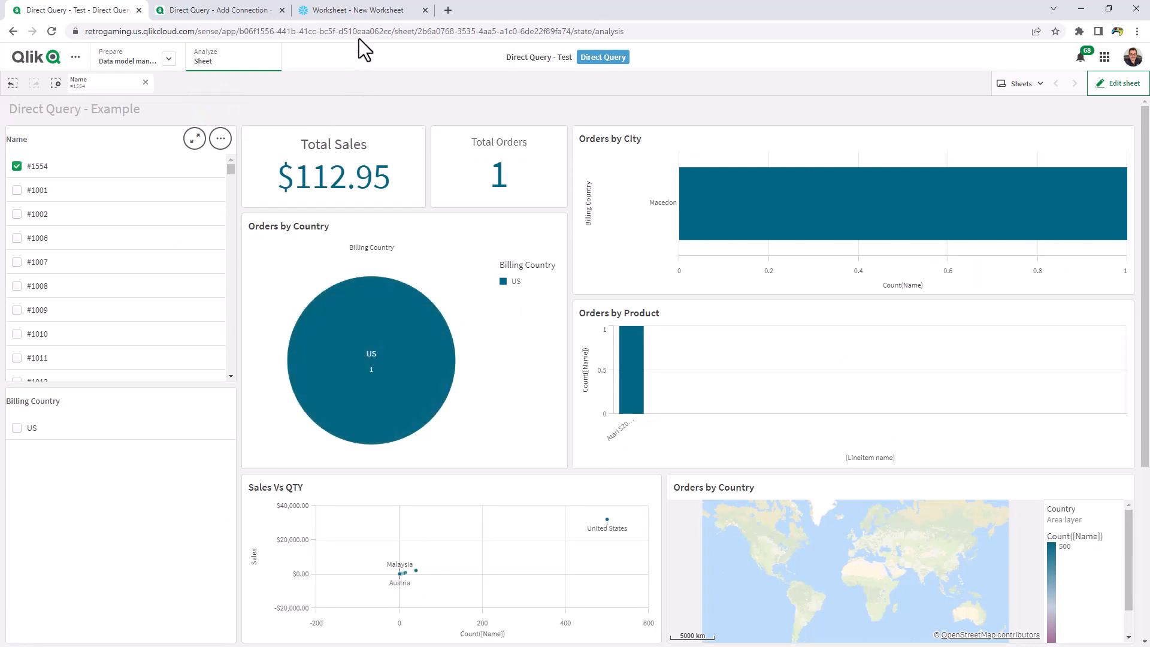
Switch to Snowflake and review the query history produced by the Direct Query selections
left_click(361, 13)
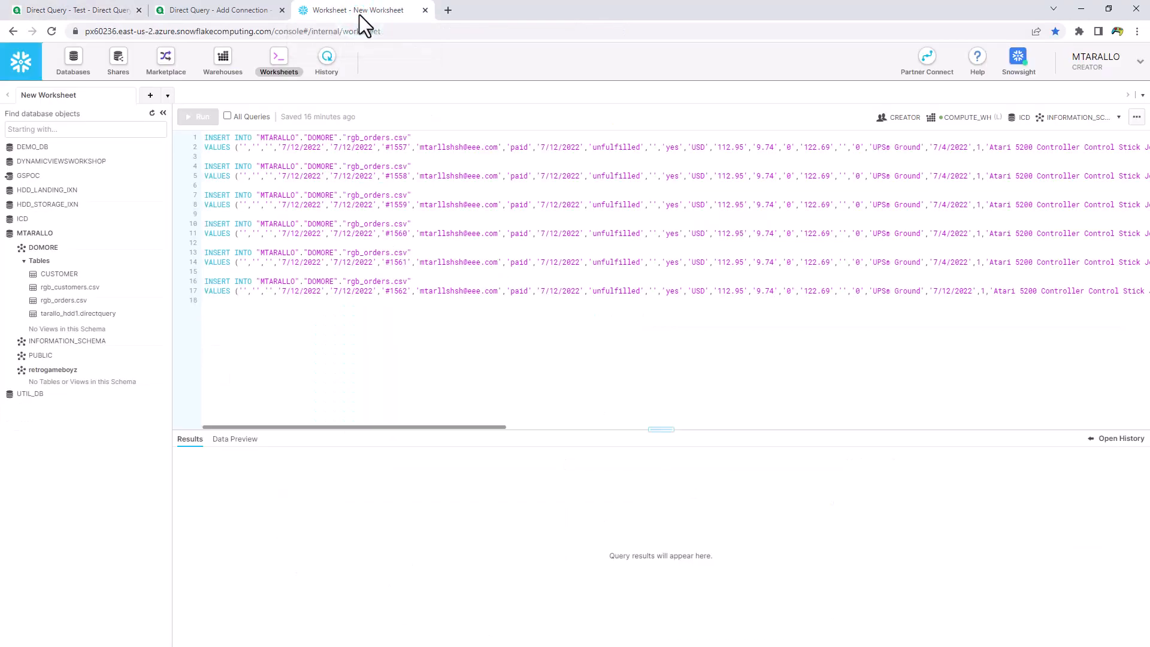
left_click(327, 61)
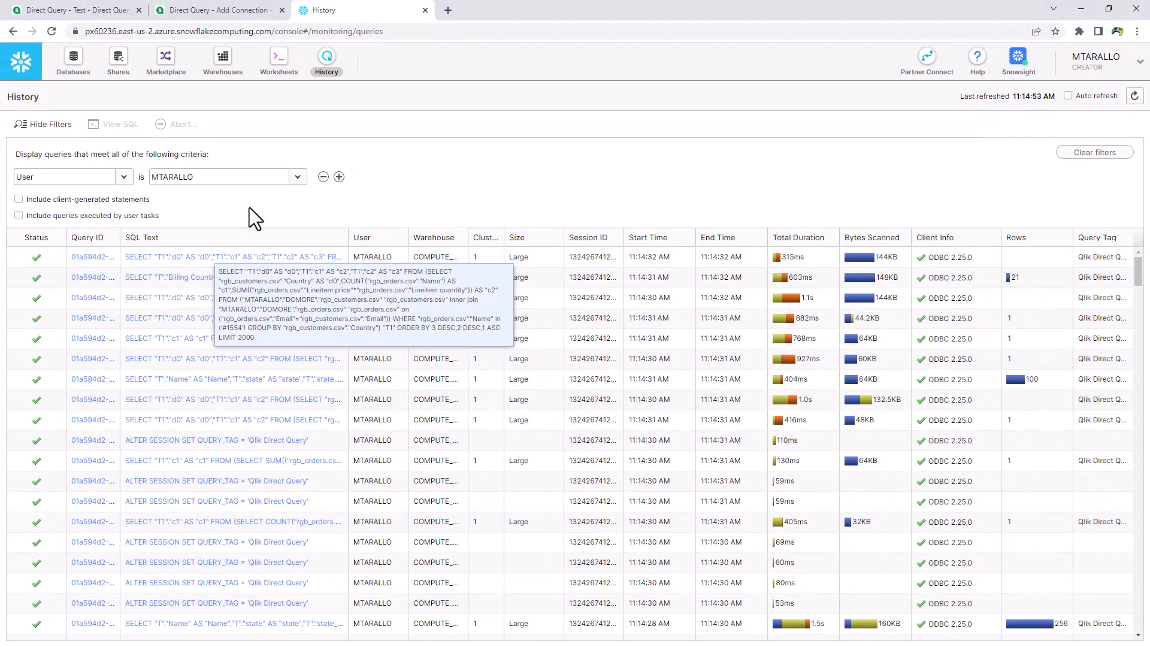
left_click(245, 14)
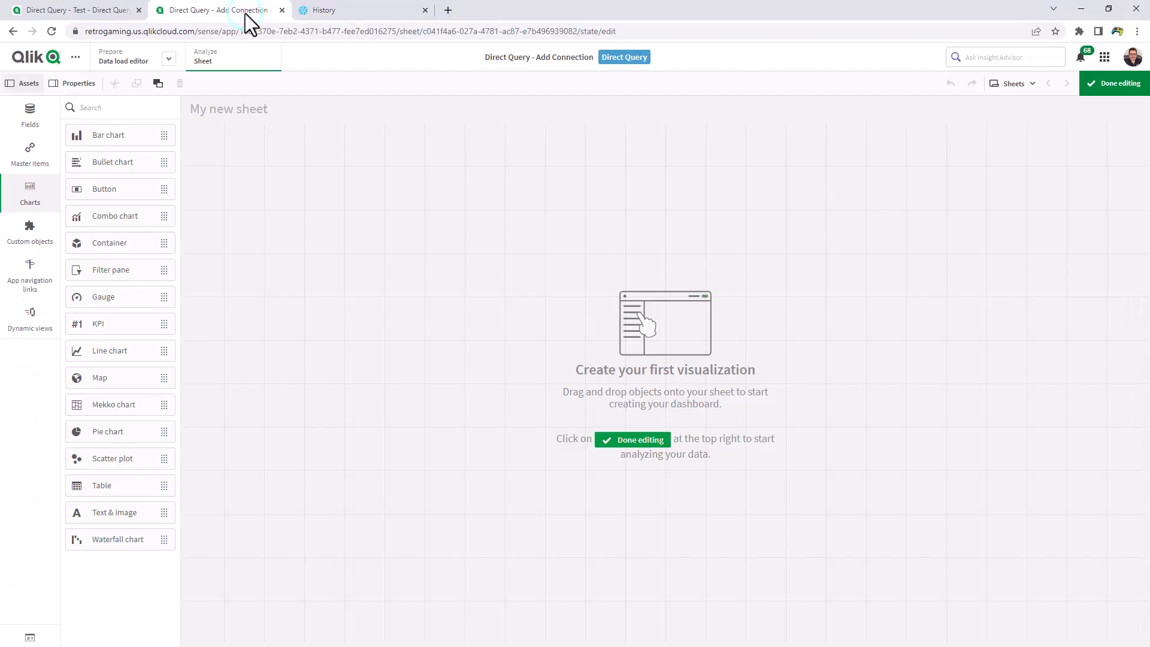
Back in the Qlik app, deselect #1554 and select orders #1007 and #1008 in the Name filter
left_click(119, 11)
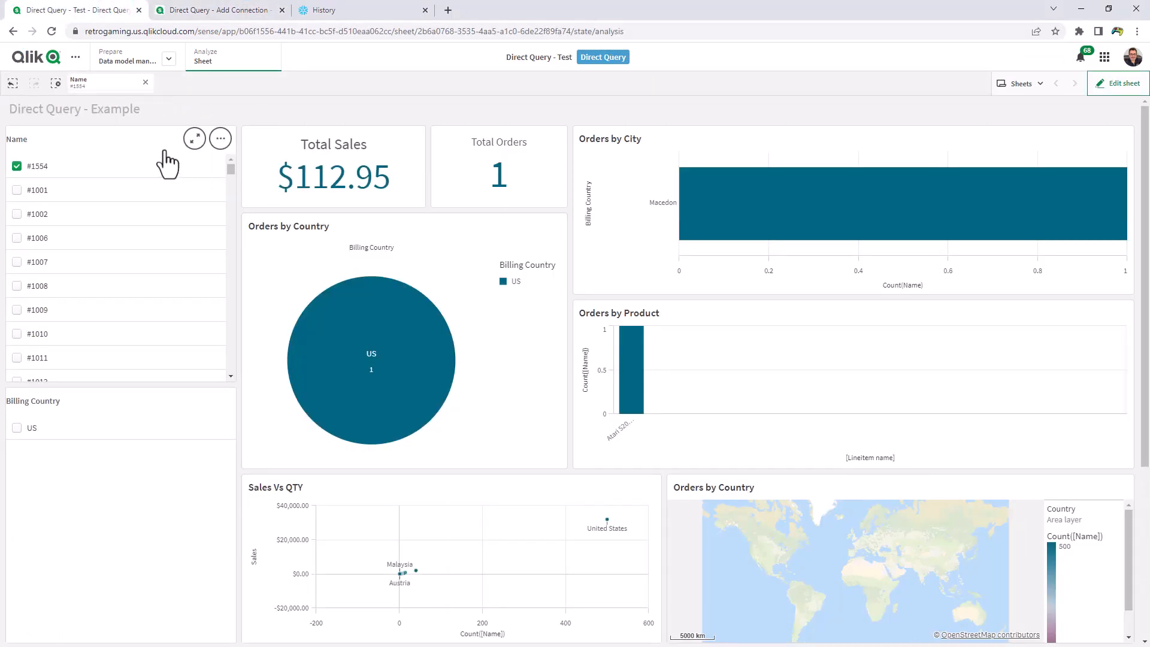
left_click(17, 166)
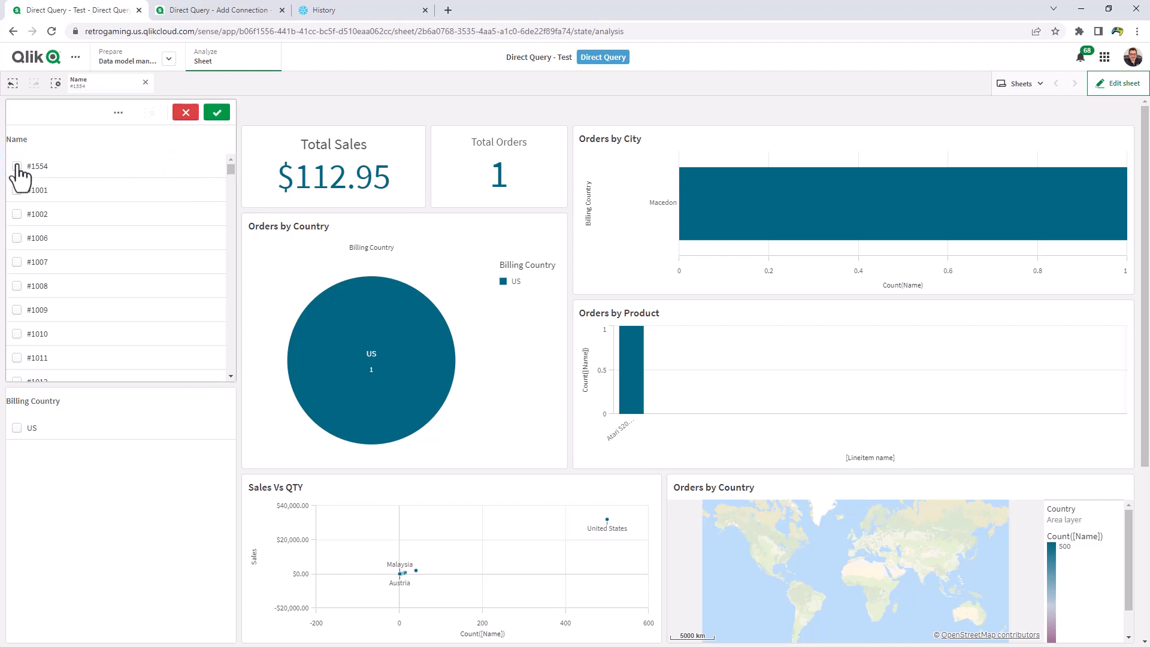
left_click(17, 167)
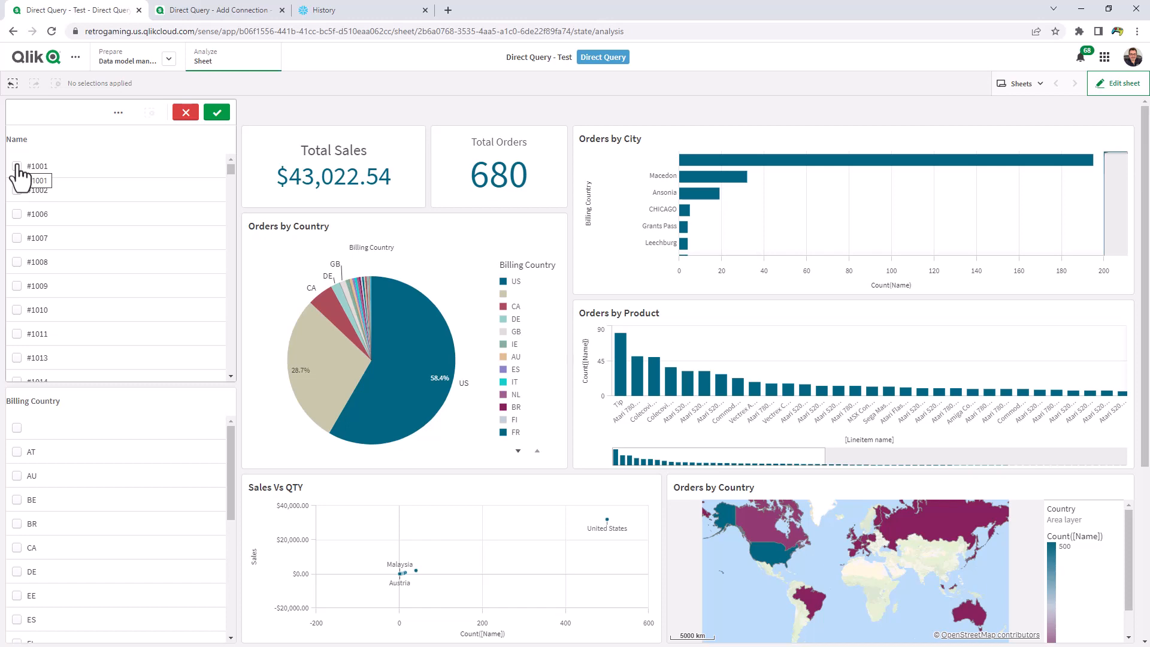
left_click(18, 240)
left_click(18, 262)
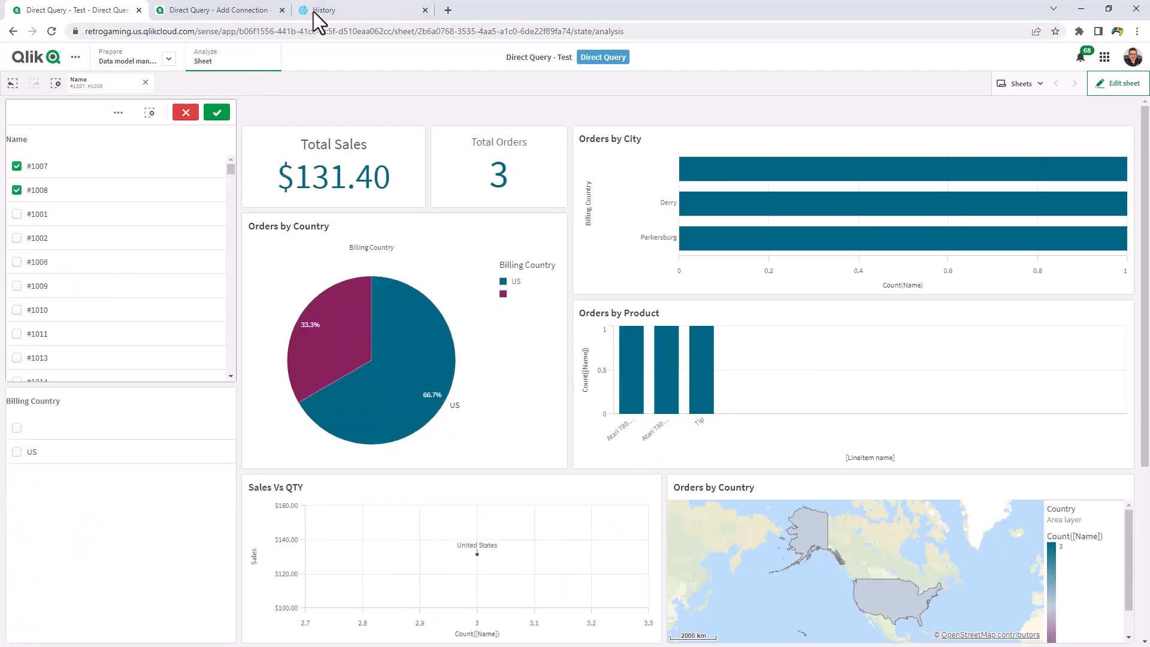
Open the Snowflake query history and turn on auto refresh
left_click(326, 10)
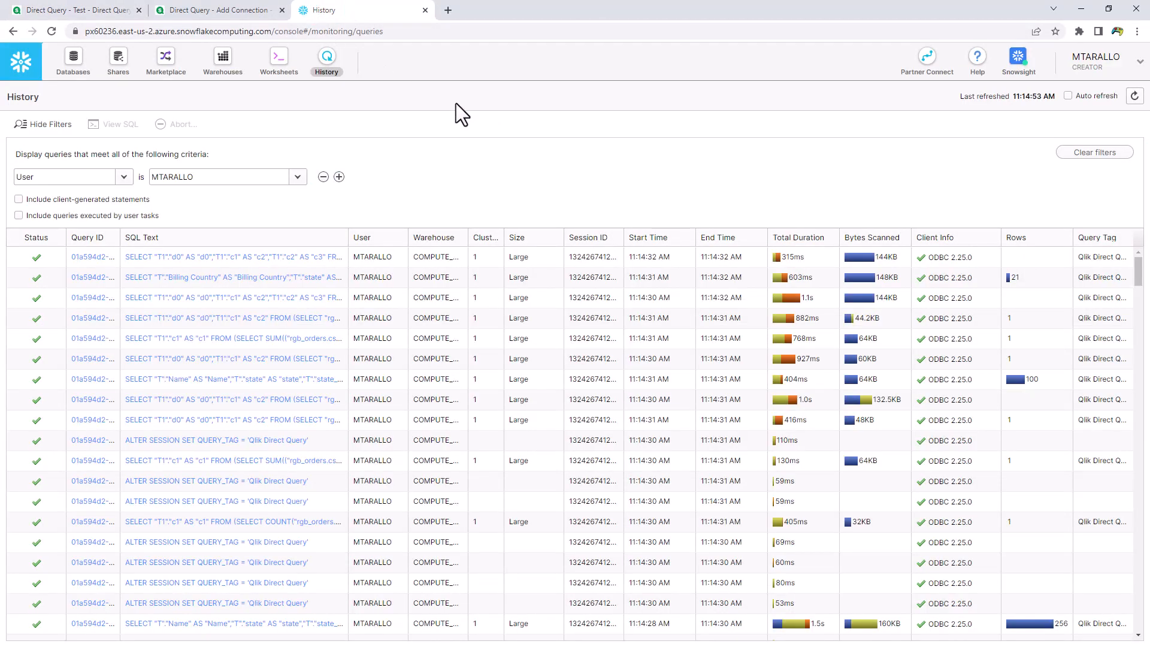
left_click(1068, 96)
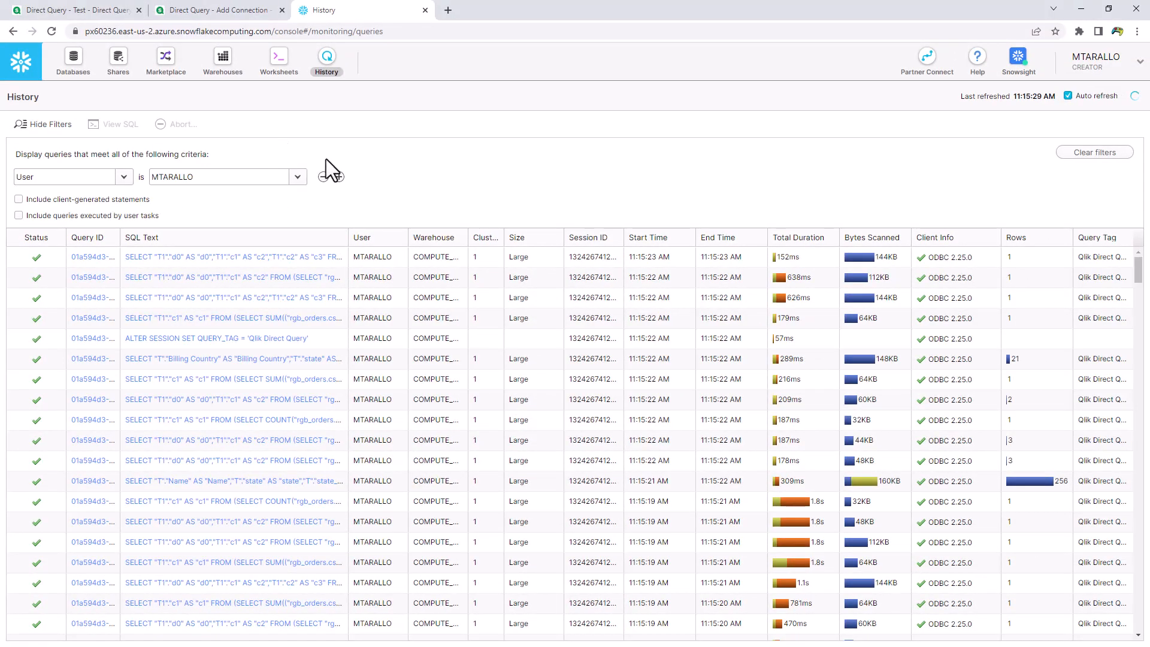
Paste six INSERT statements for rgb_orders.csv into a new worksheet, select them, and enable All Queries
left_click(281, 65)
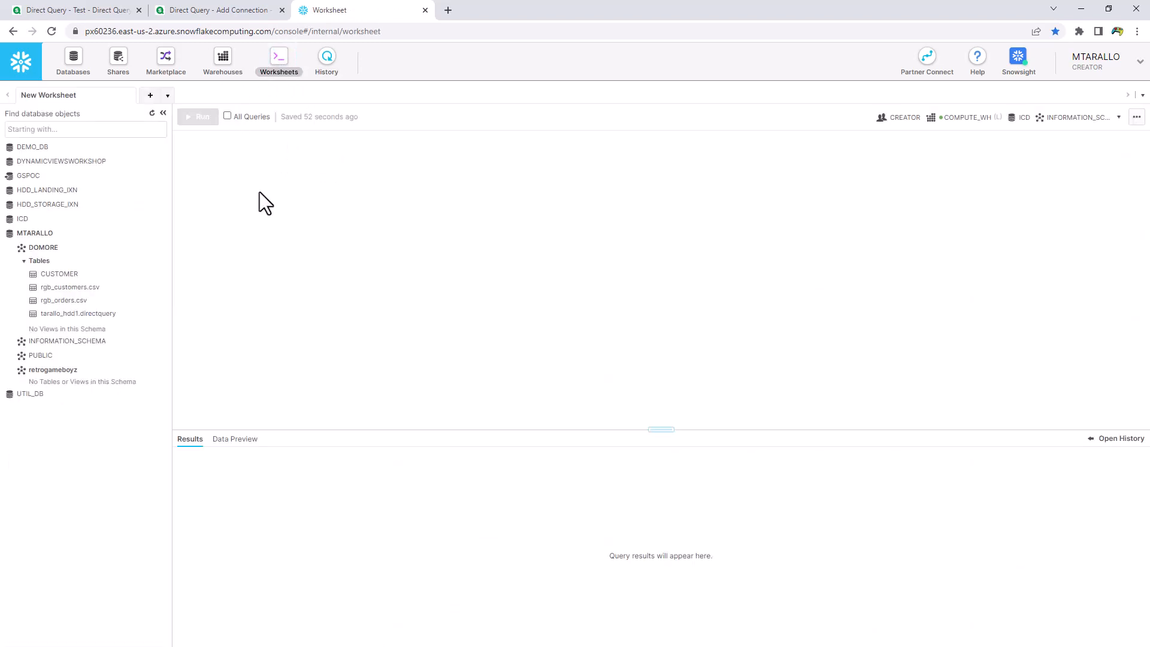
key("ctrl+v")
left_click_drag(260, 195, 380, 303)
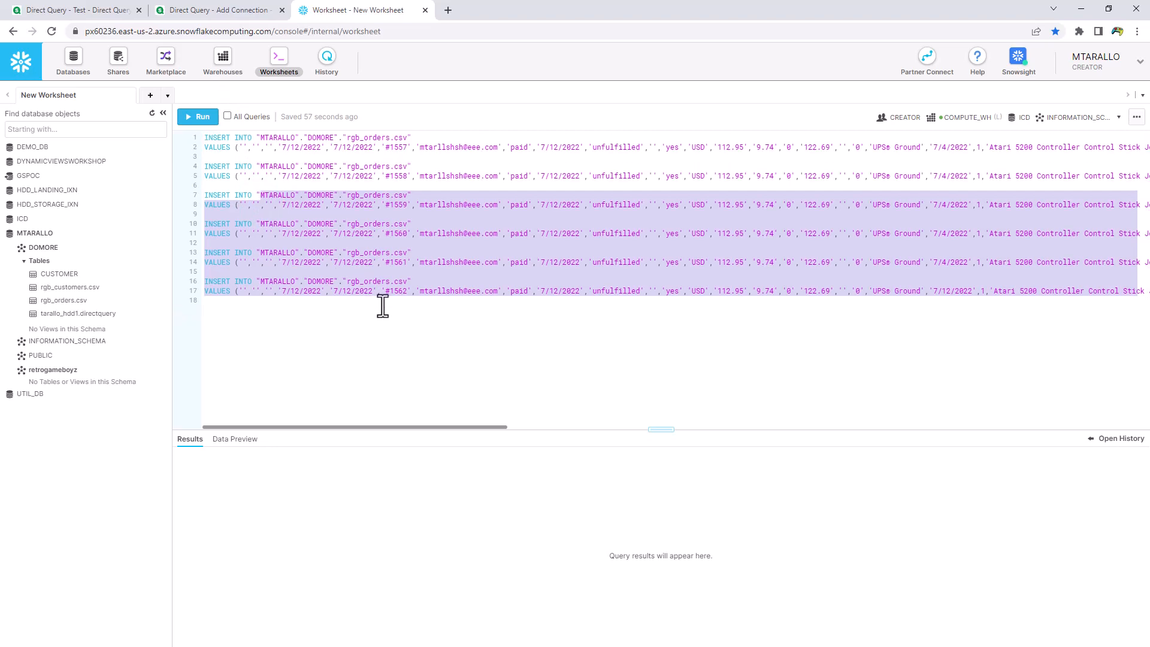
left_click(228, 116)
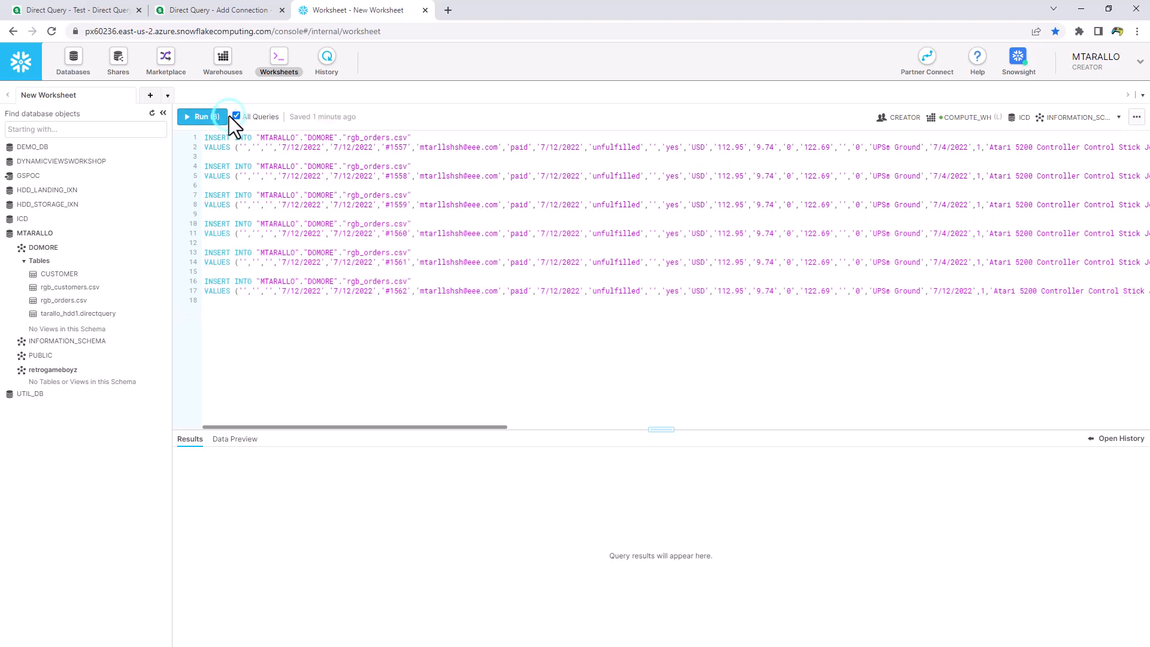
Return to the Qlik app, cancel the pending selection, clear the Name selection, and scroll the Name list
left_click(89, 10)
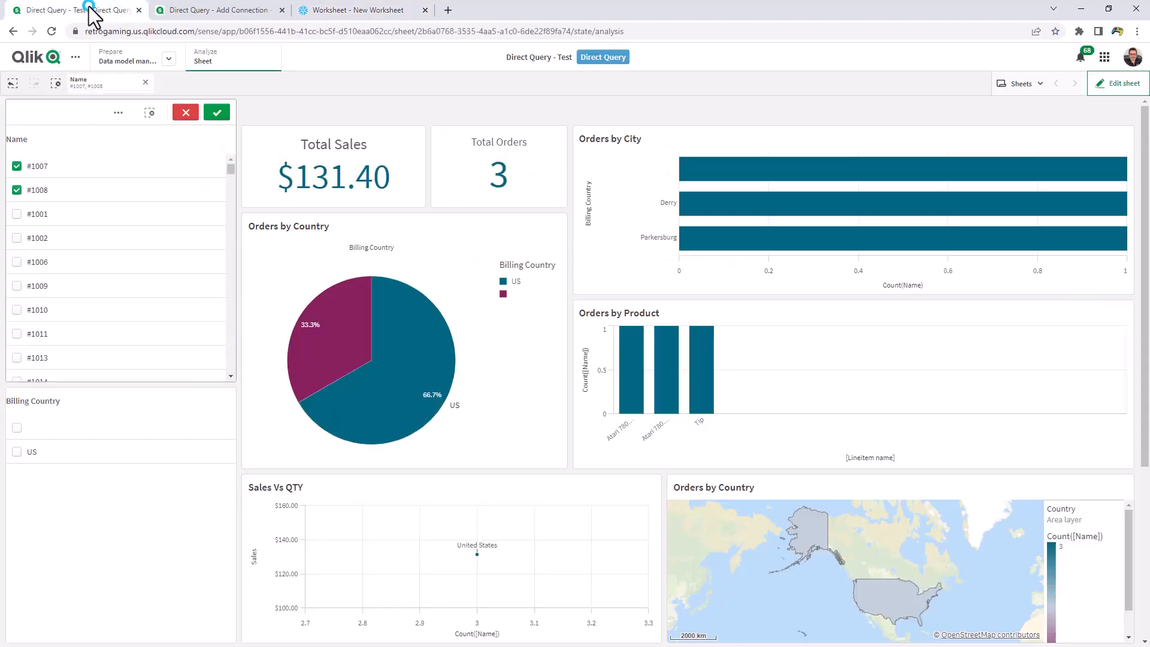
left_click(186, 113)
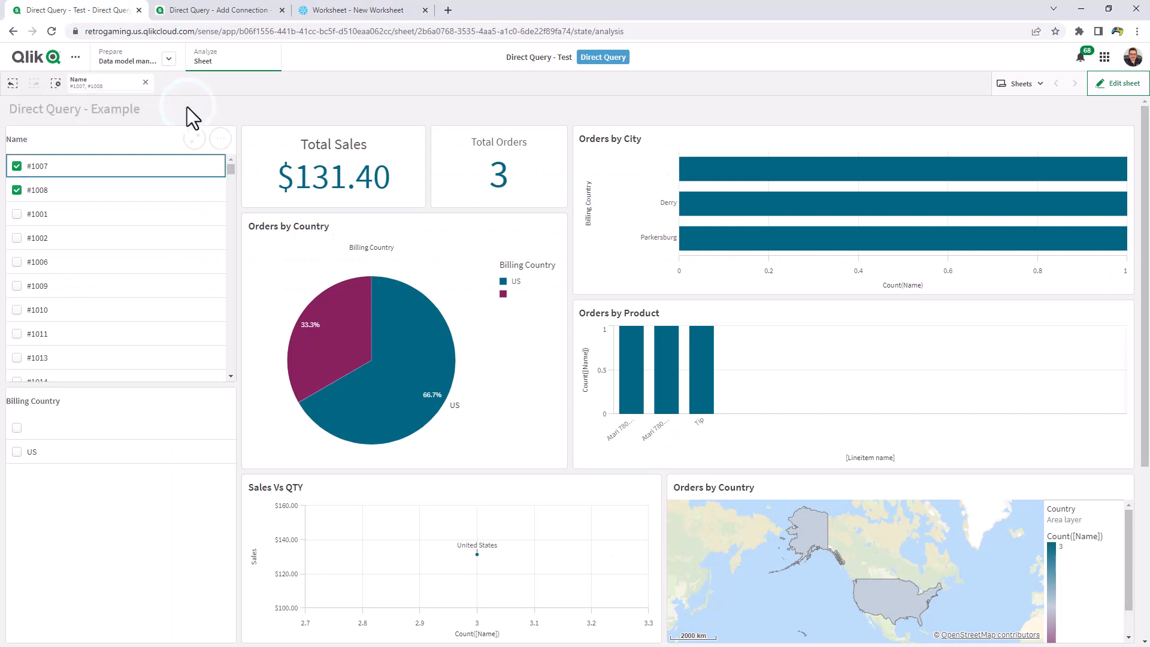
left_click(145, 83)
left_click_drag(232, 168, 232, 372)
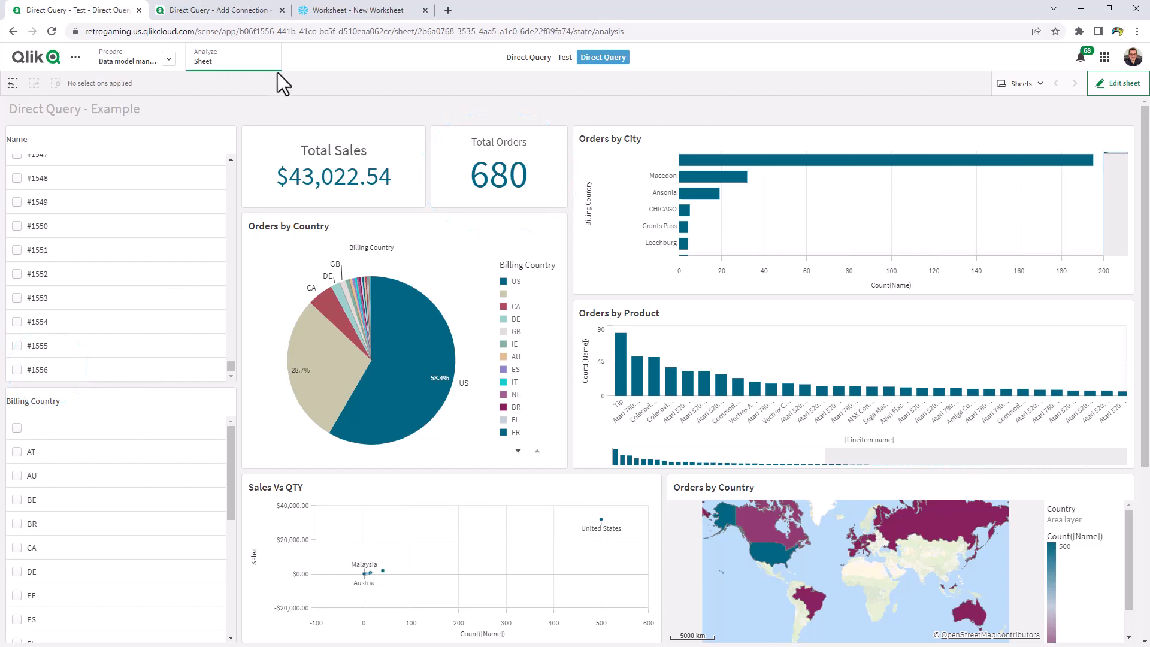
Run all six INSERT statements in the Snowflake worksheet
left_click(336, 12)
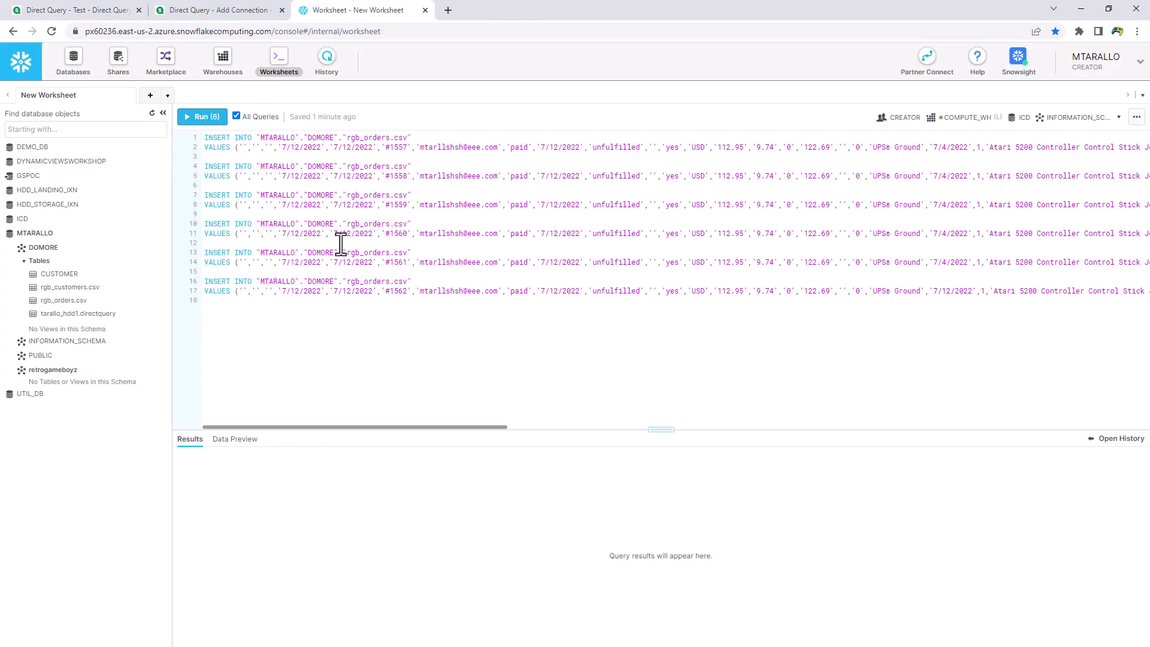
left_click(211, 118)
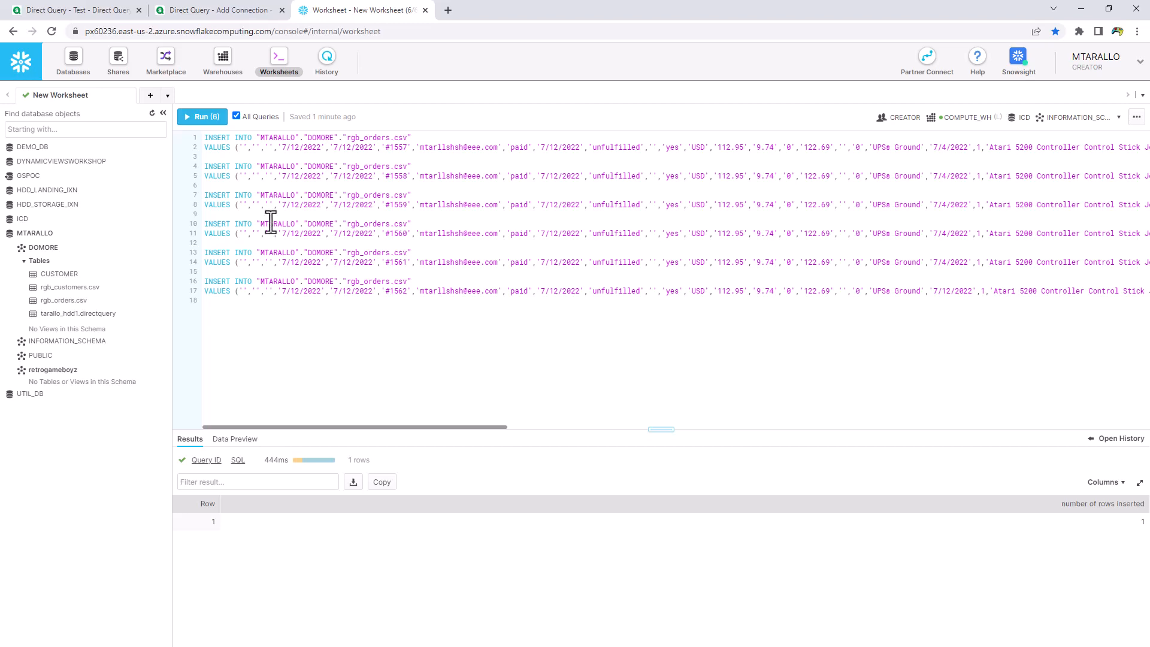
Refresh the Qlik app sheet and scroll the Name list to check for the newly inserted orders
left_click(77, 11)
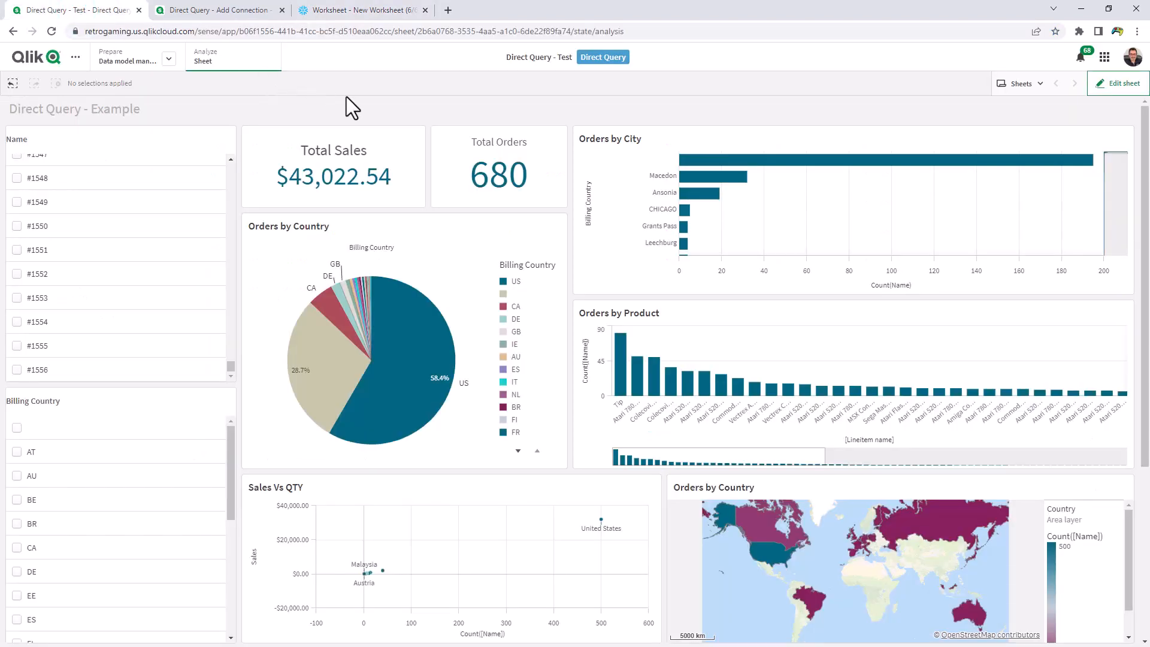
key("F5")
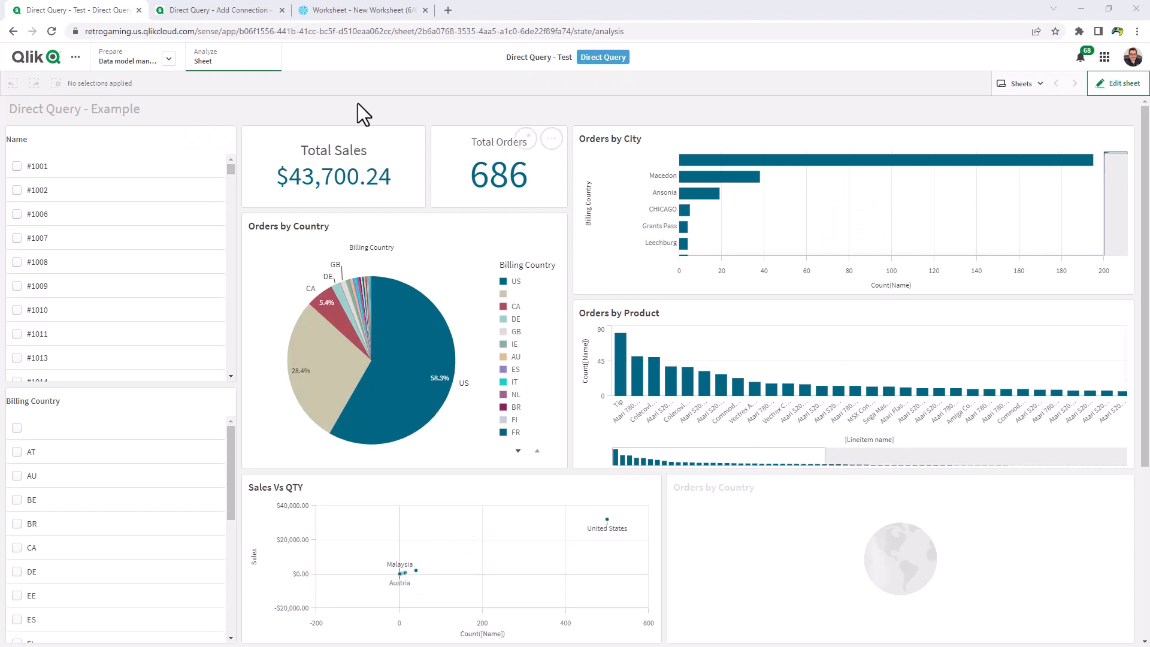
left_click_drag(229, 171, 224, 390)
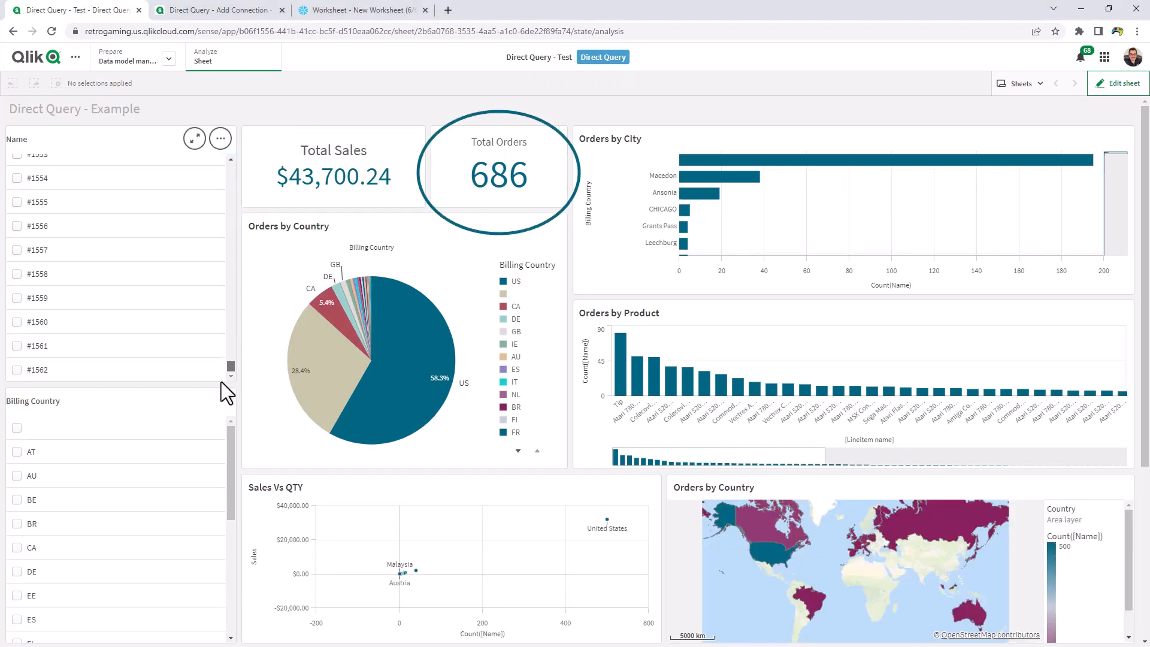
scroll(223, 389, "down", 1)
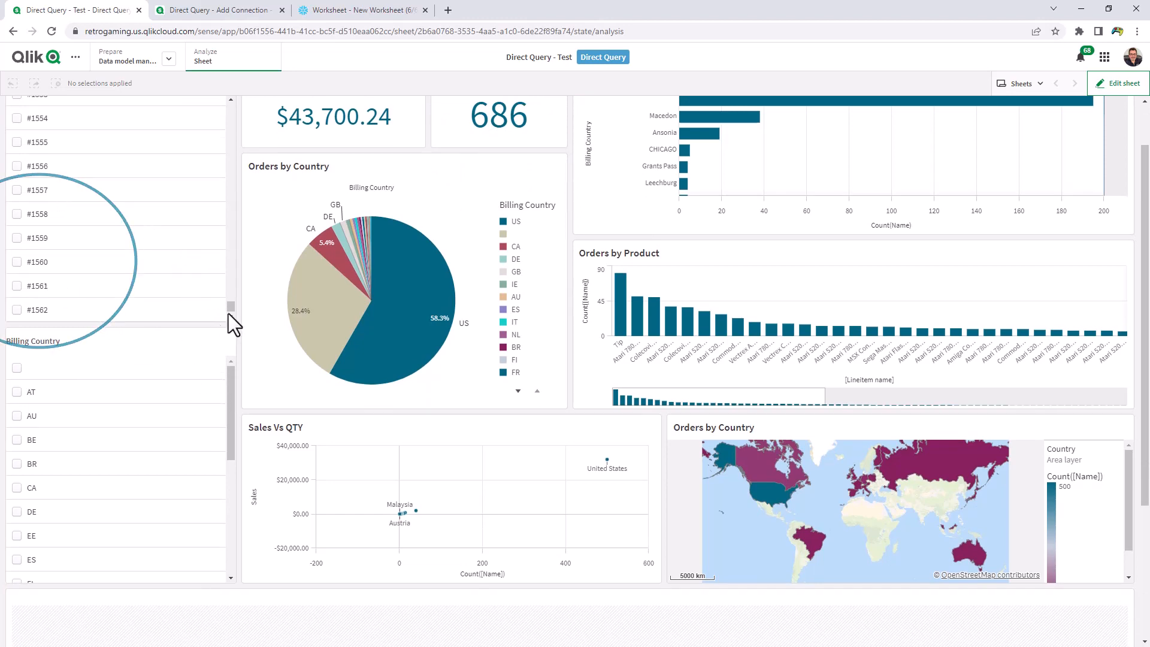
left_click_drag(232, 310, 237, 161)
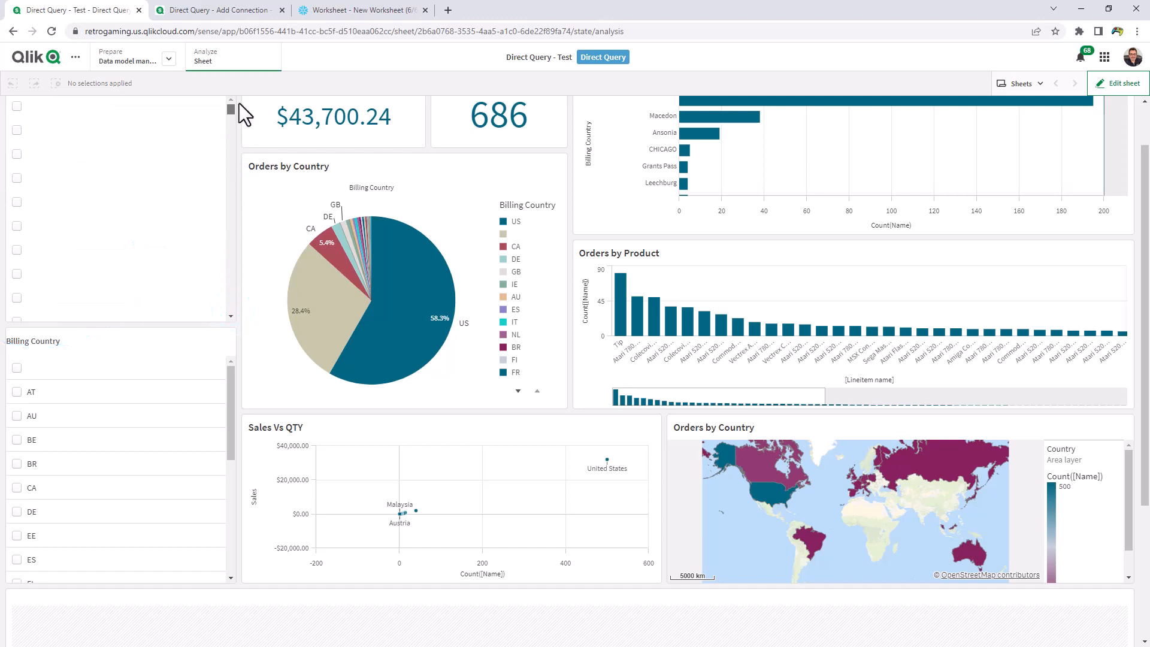
scroll(288, 129, "up", 1)
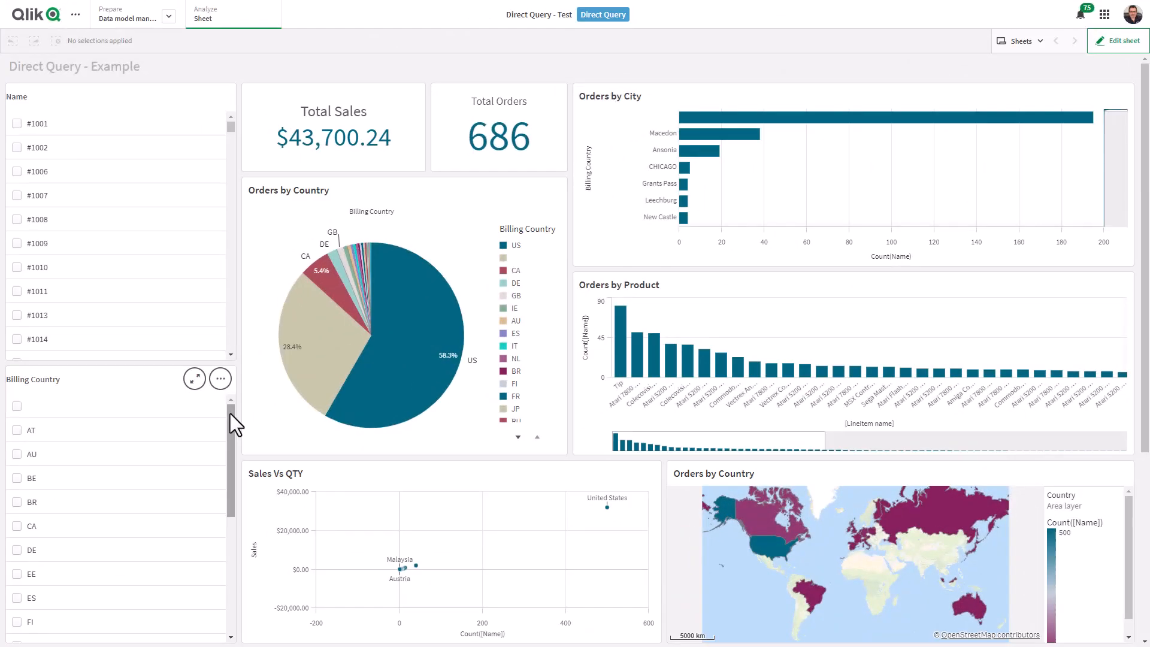
Select CA and ES in the Billing Country filter
left_click_drag(230, 413, 231, 440)
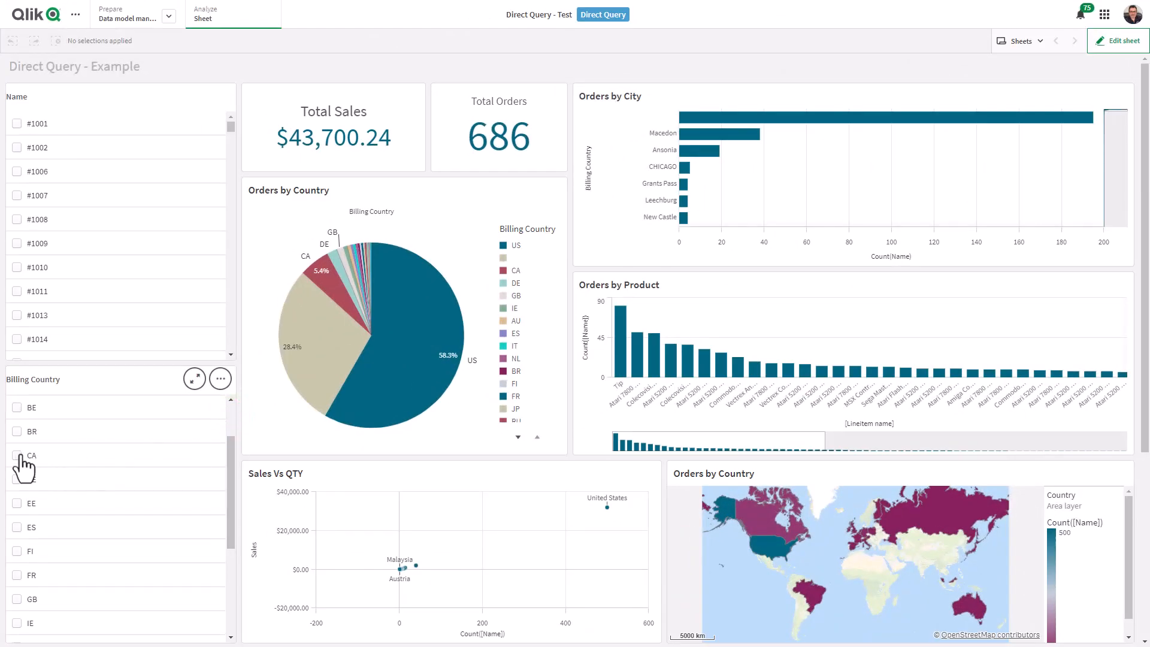
left_click(18, 455)
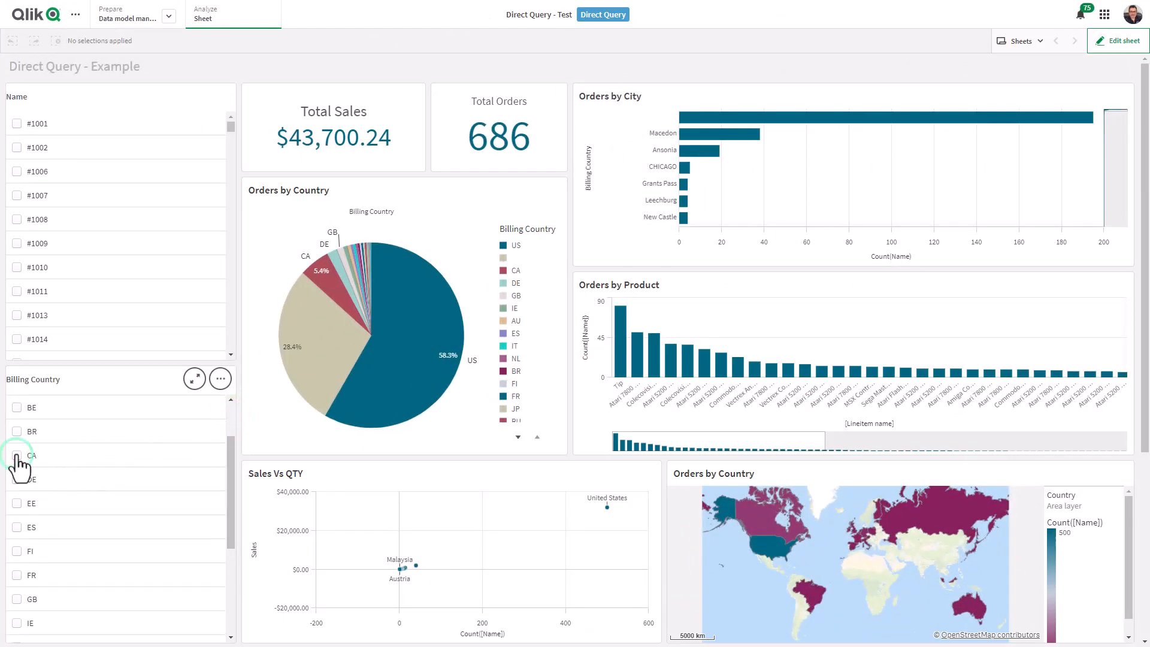
left_click(18, 527)
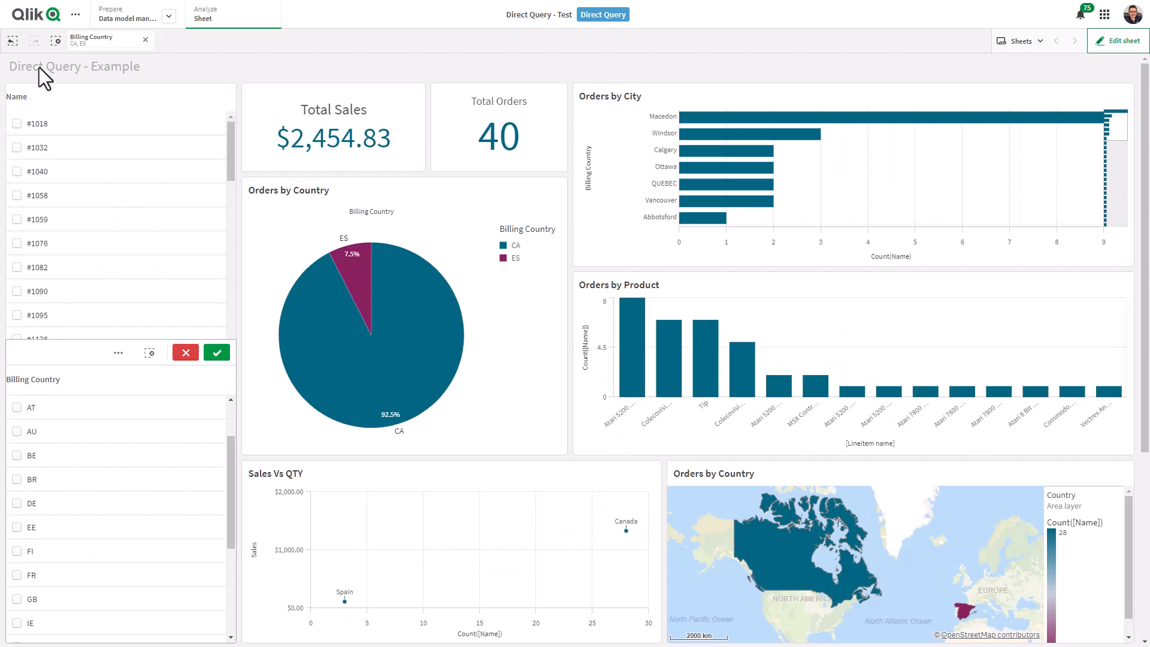
Generate a template app named Direct Query - Test_on_demand in the Personal space from the current selection
left_click(75, 15)
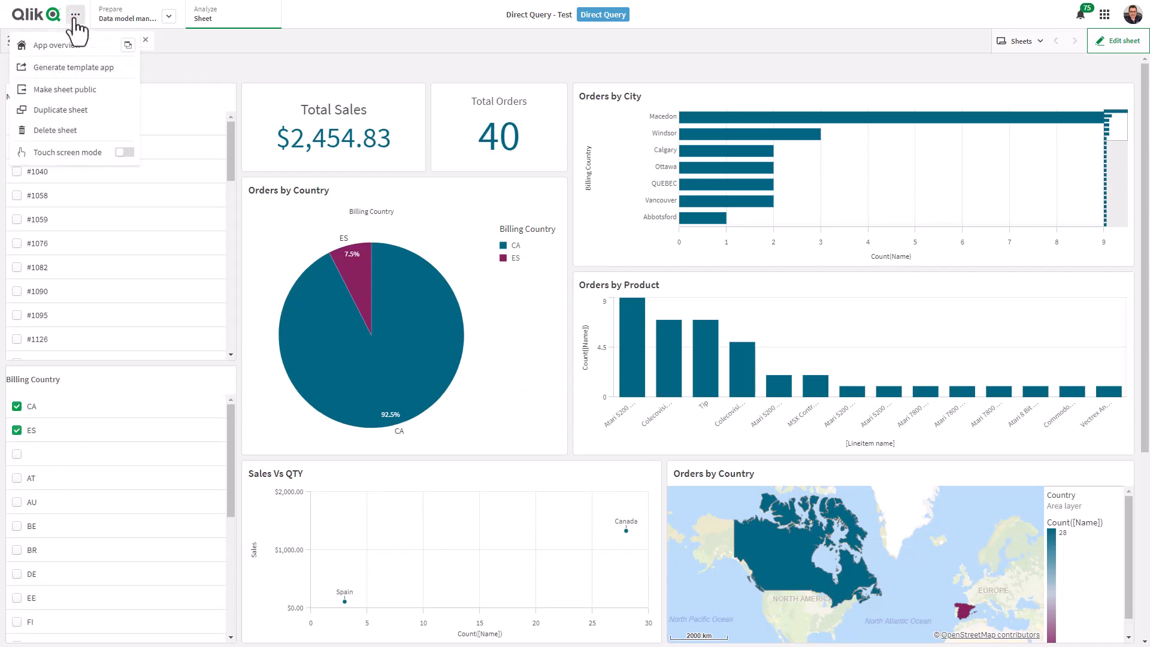
left_click(78, 71)
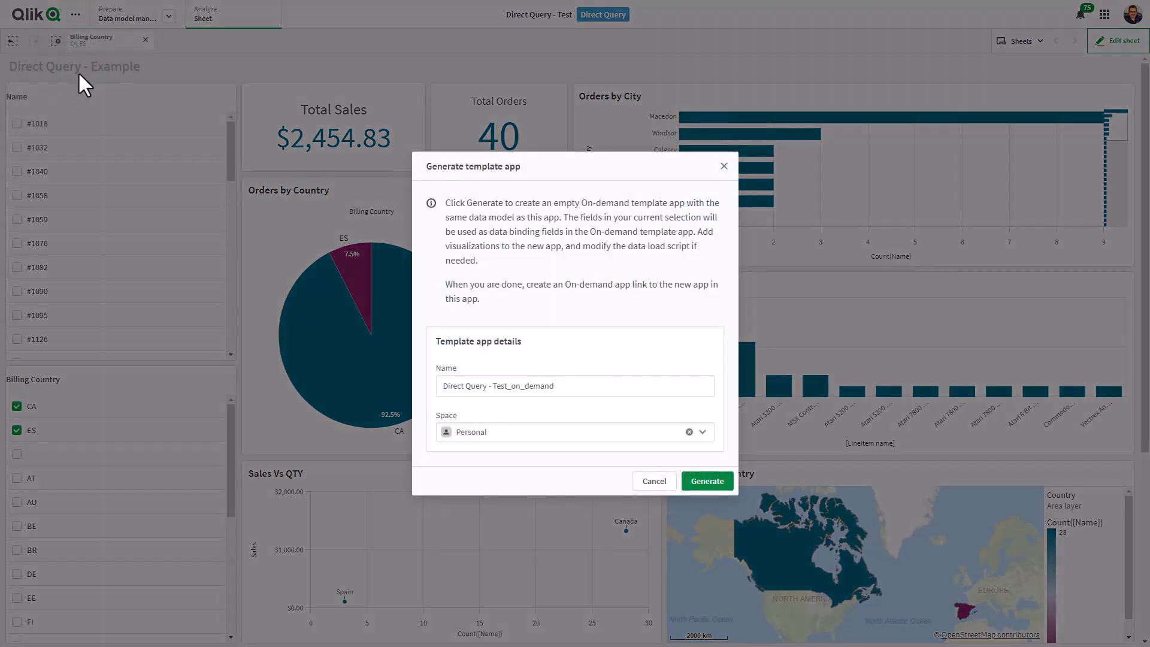
left_click(702, 486)
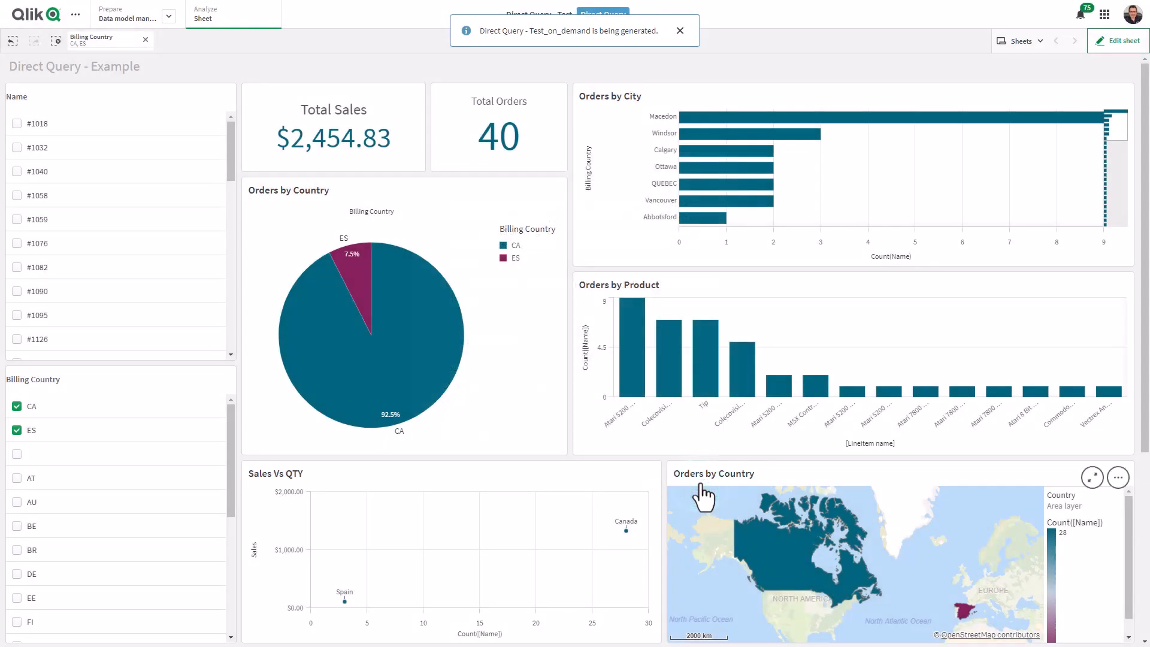